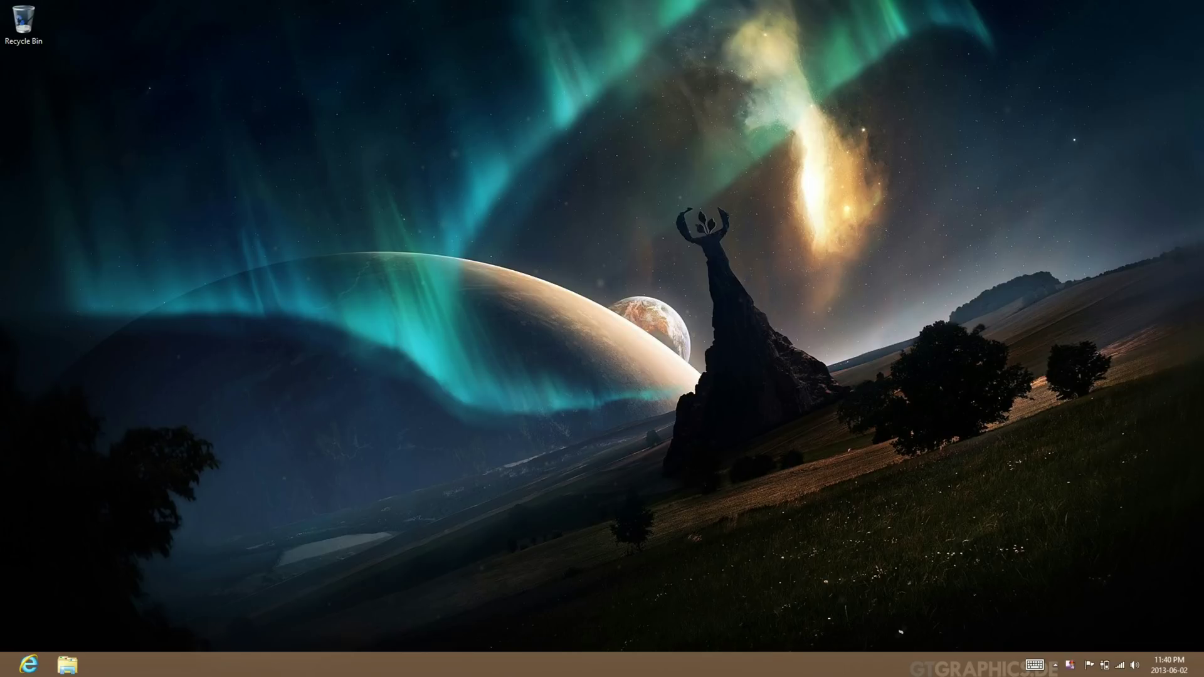
# - Switch from the desktop to the Start screen and open Google in Internet Explorer
pyautogui.press('super+c')
pyautogui.click(1167, 333)
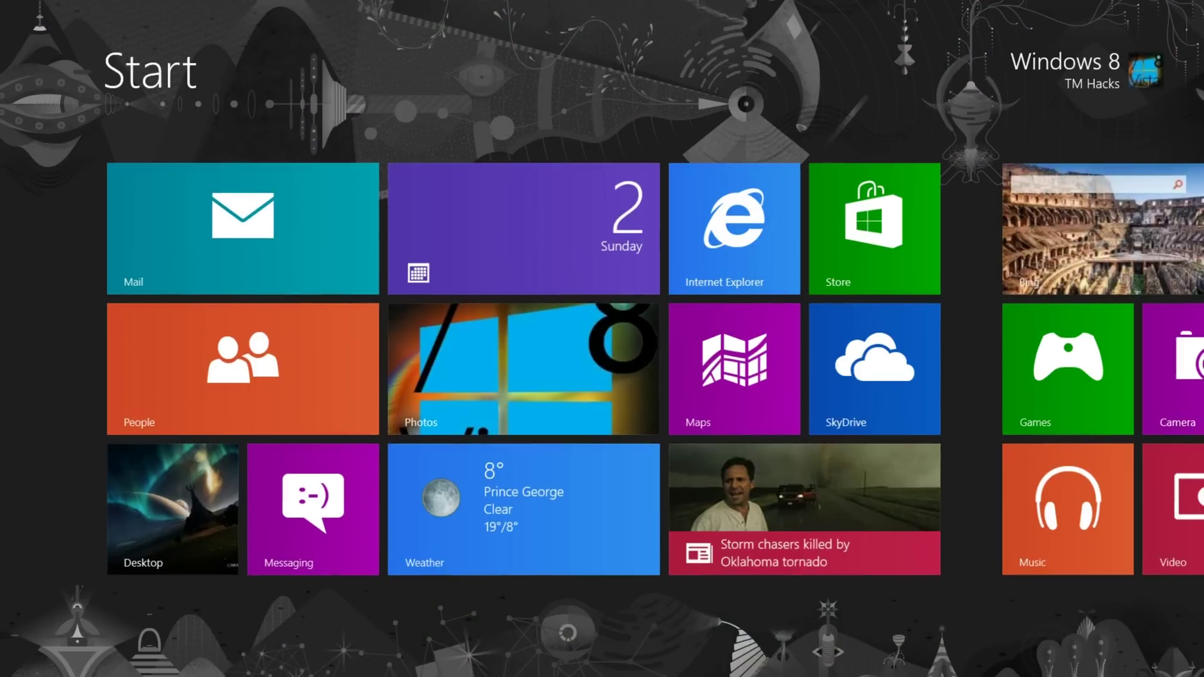
pyautogui.click(727, 240)
pyautogui.click(731, 230)
pyautogui.click(713, 340)
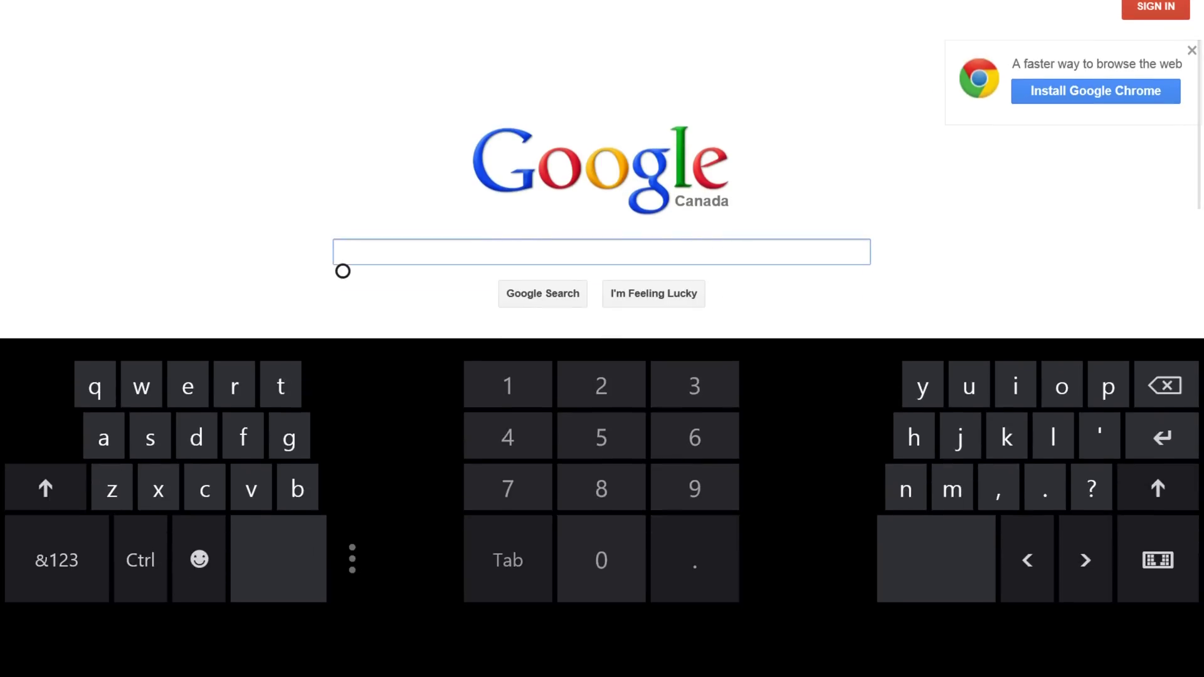
# - Search Google for "utorrent" and run utorrent.exe from the µTorrent Windows download page
pyautogui.write('ut')
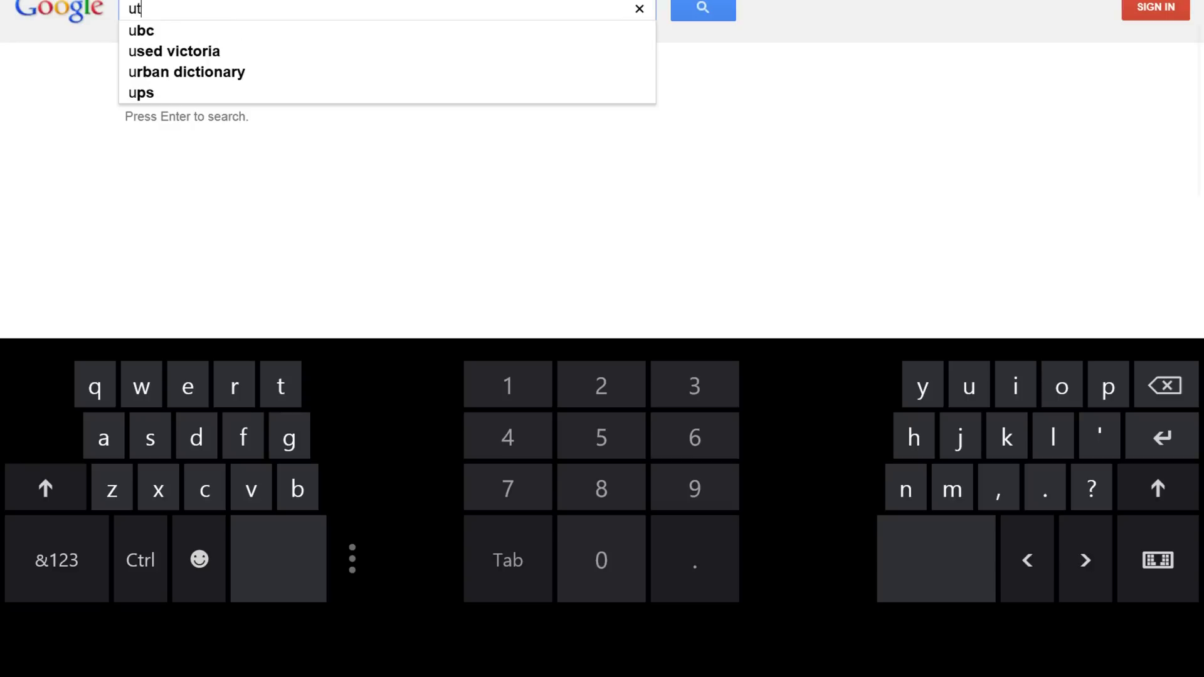
pyautogui.write('orrent')
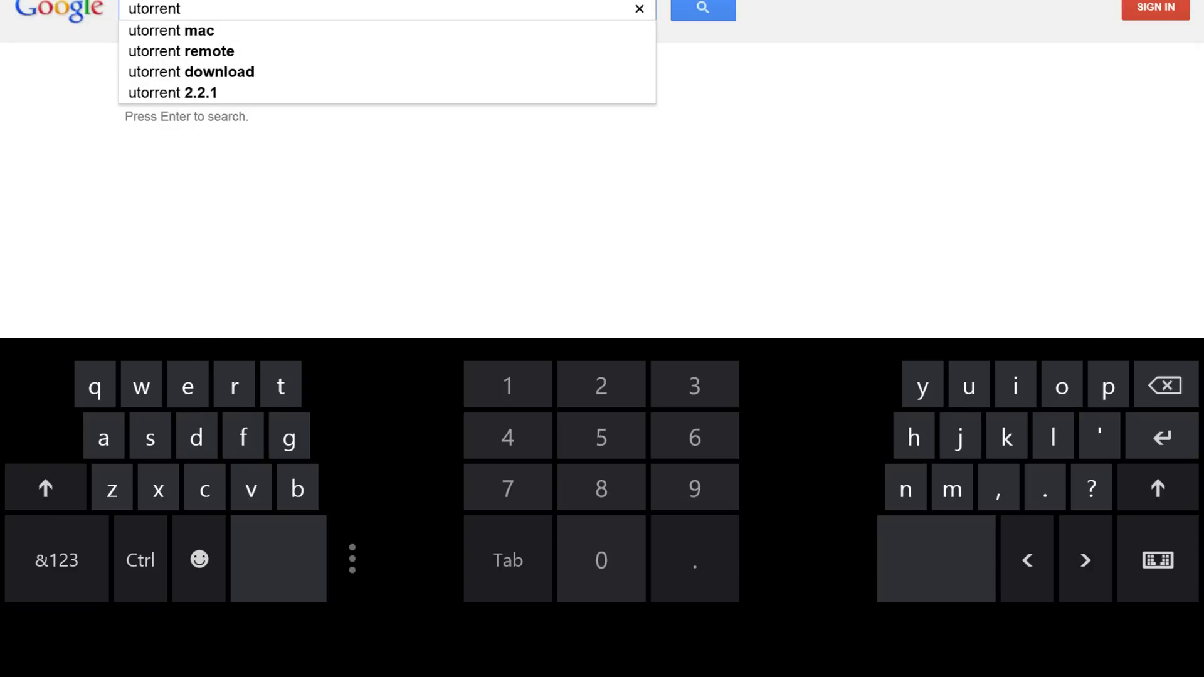
pyautogui.press('Return')
pyautogui.click(187, 257)
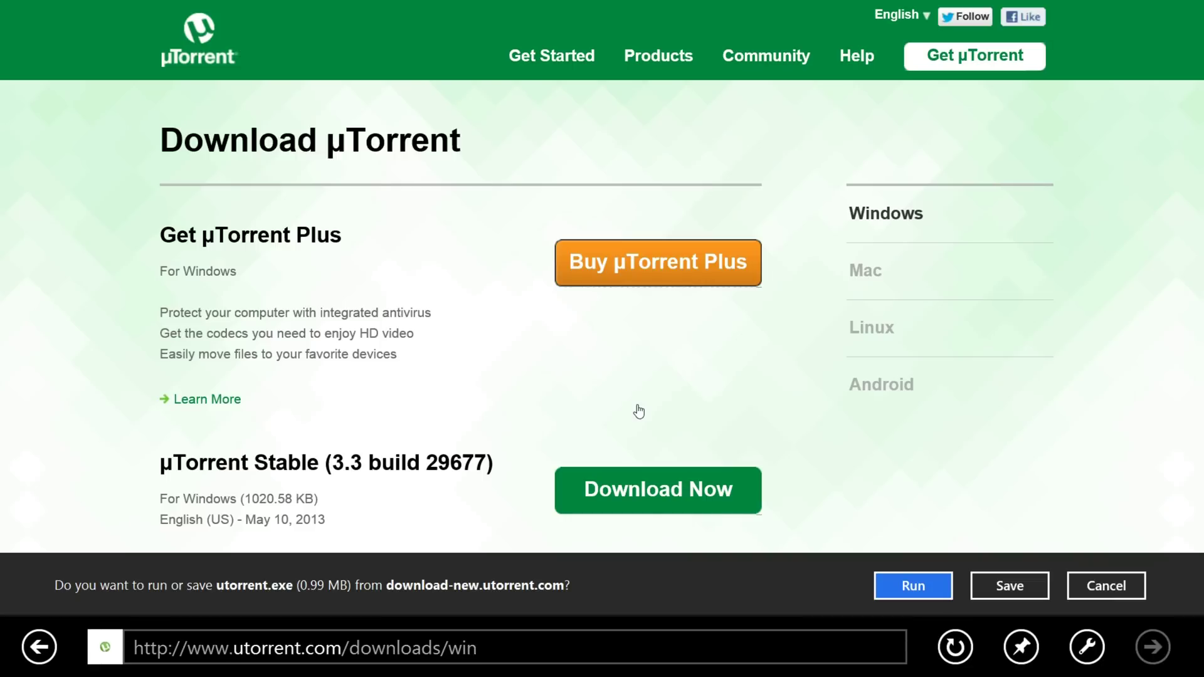
pyautogui.press('Return')
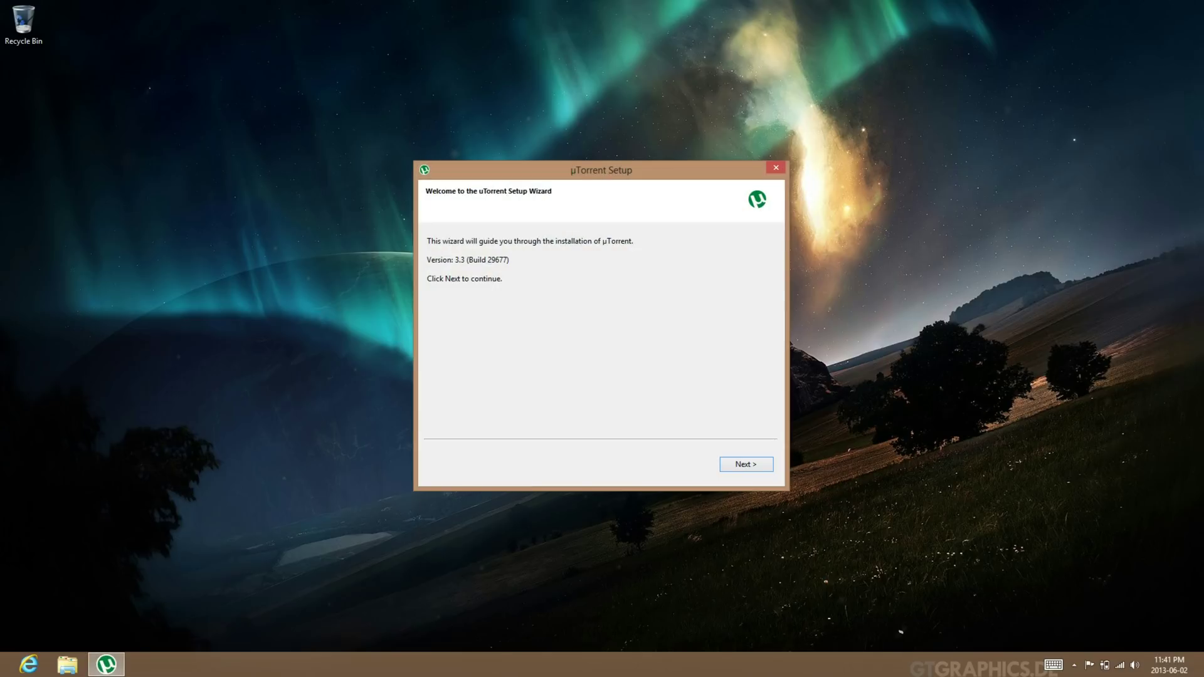
# - Advance through the µTorrent setup, agreeing to the license and keeping the pre-selected firewall, startup and featured content options
pyautogui.press('Return')
pyautogui.press('Return')
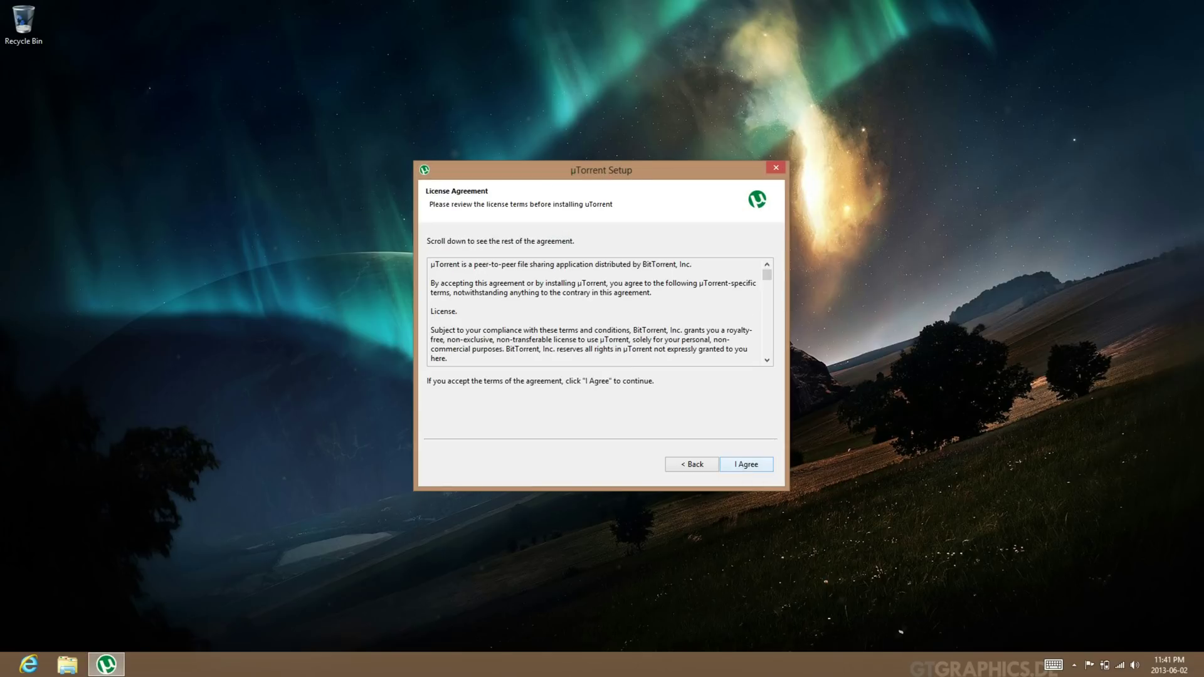
pyautogui.press('Return')
pyautogui.click(438, 334)
pyautogui.press('Return')
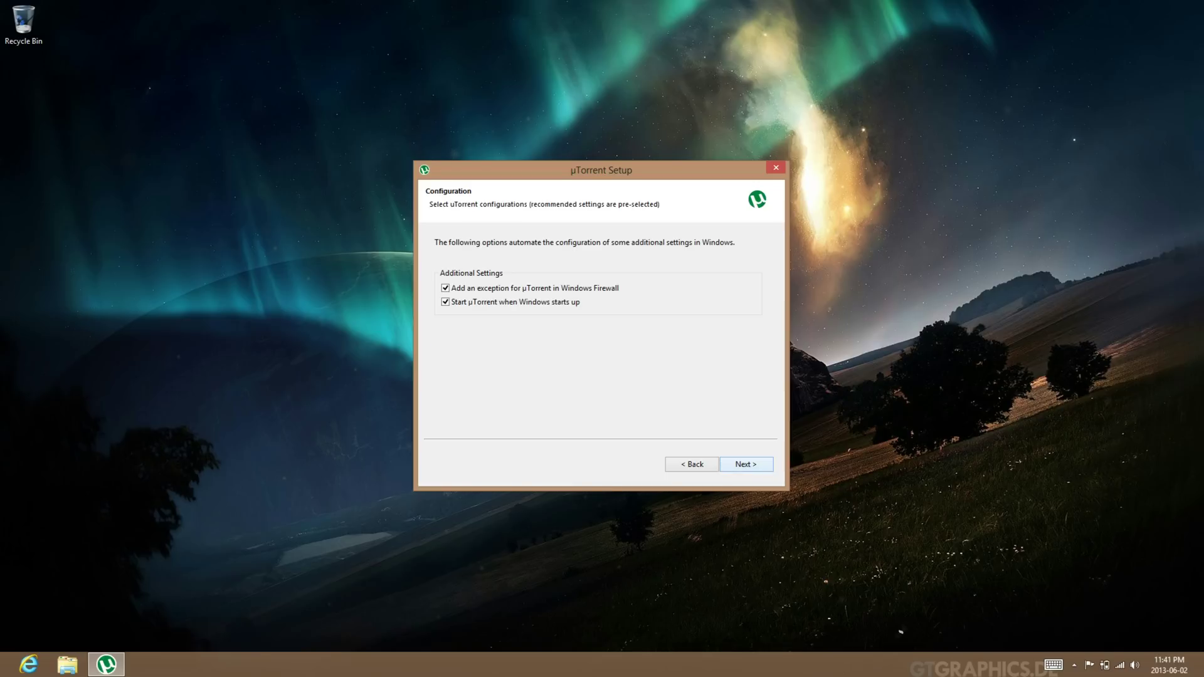
pyautogui.press('Return')
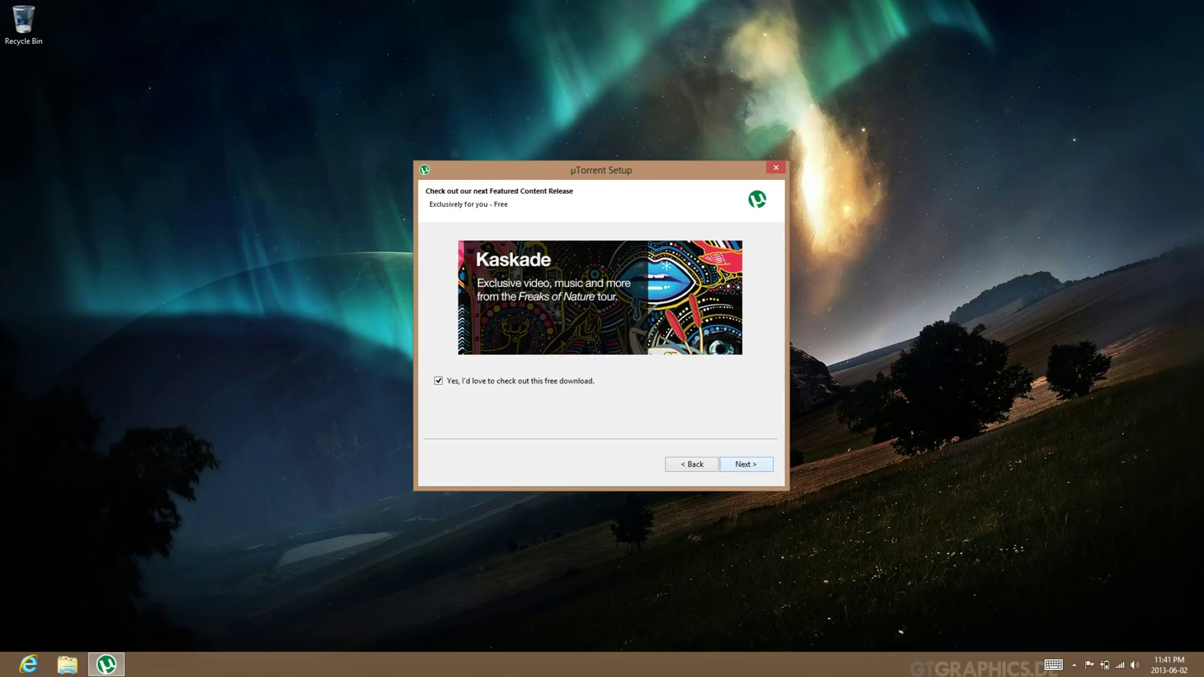
pyautogui.press('Return')
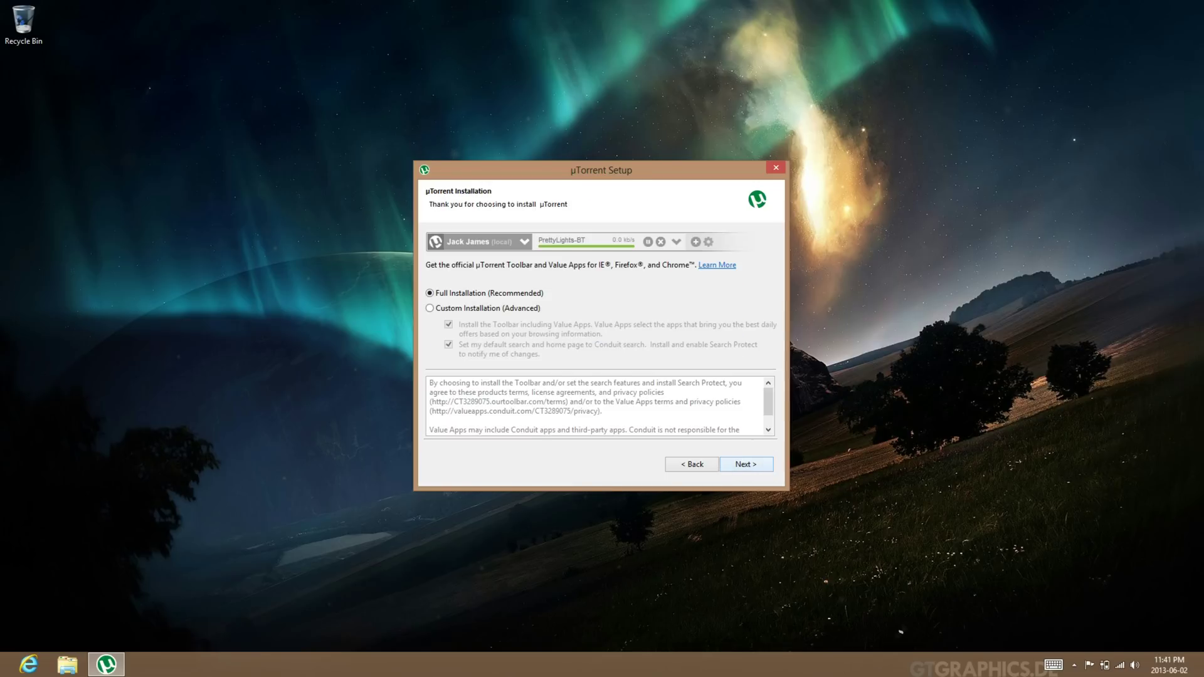
# - Choose Custom Installation without the toolbar and finish the µTorrent setup with the WinZip Registry Optimizer offer declined
pyautogui.click(429, 308)
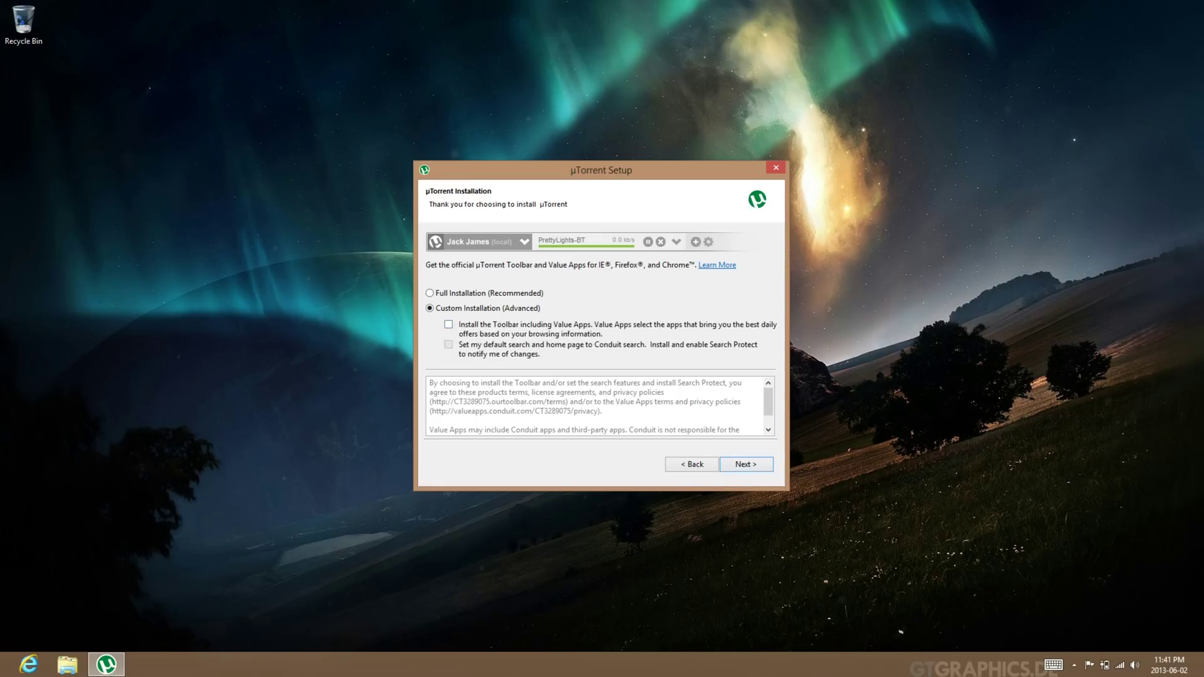
pyautogui.press('Return')
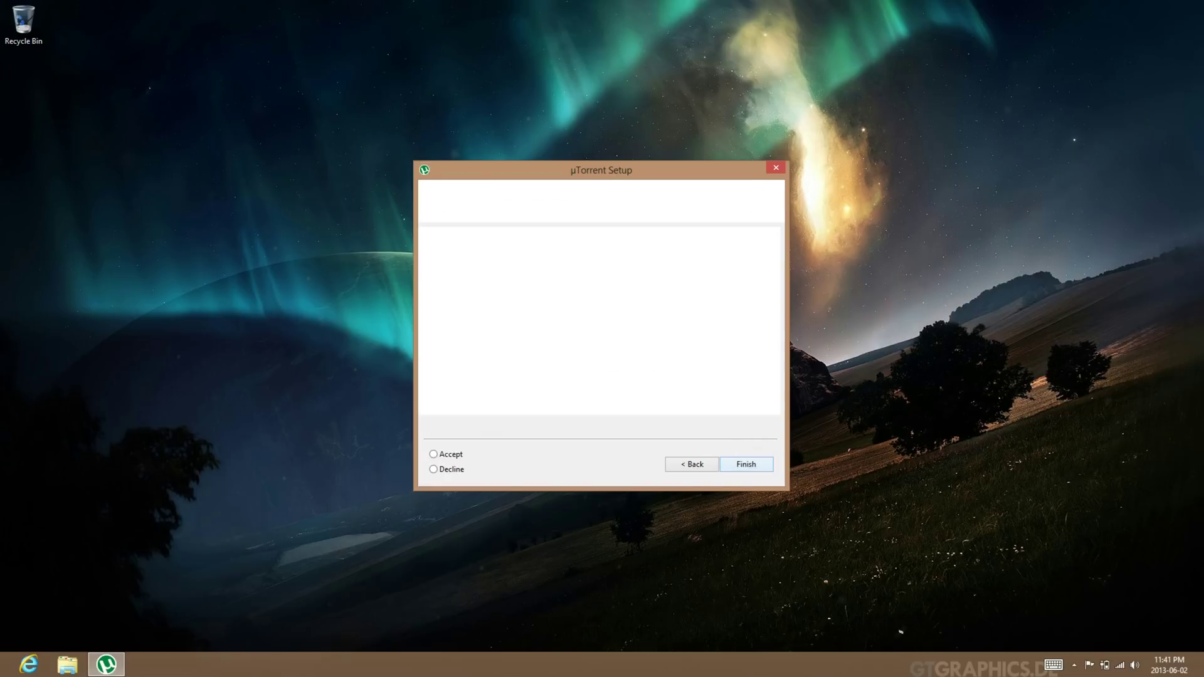
pyautogui.click(434, 469)
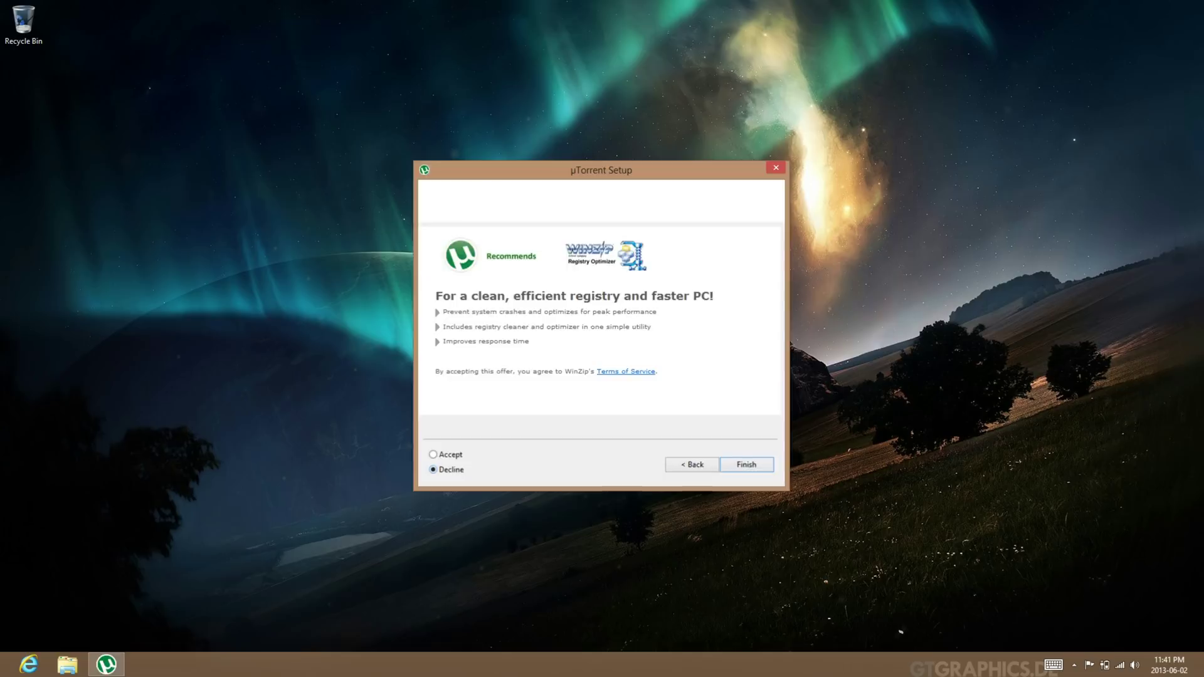
pyautogui.press('Return')
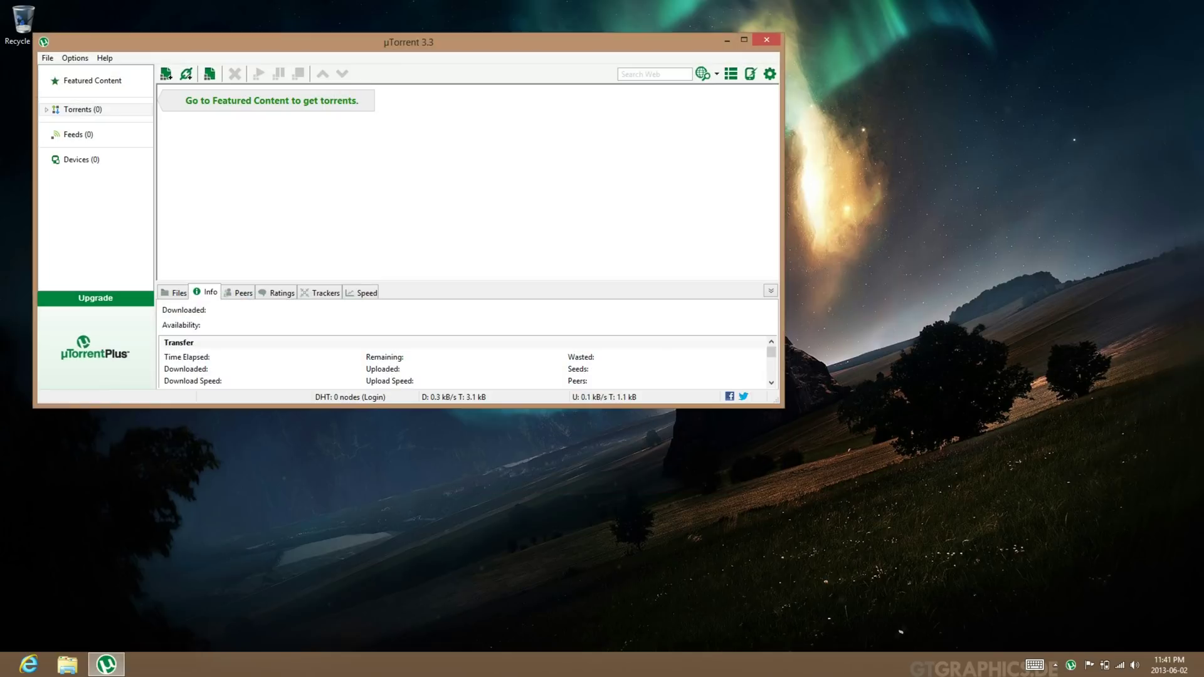
# - Close the µTorrent window and return to Internet Explorer to load the Google home page
pyautogui.moveTo(709, 34)
pyautogui.mouseDown()
pyautogui.moveTo(709, 1)
pyautogui.moveTo(709, 33)
pyautogui.mouseUp()
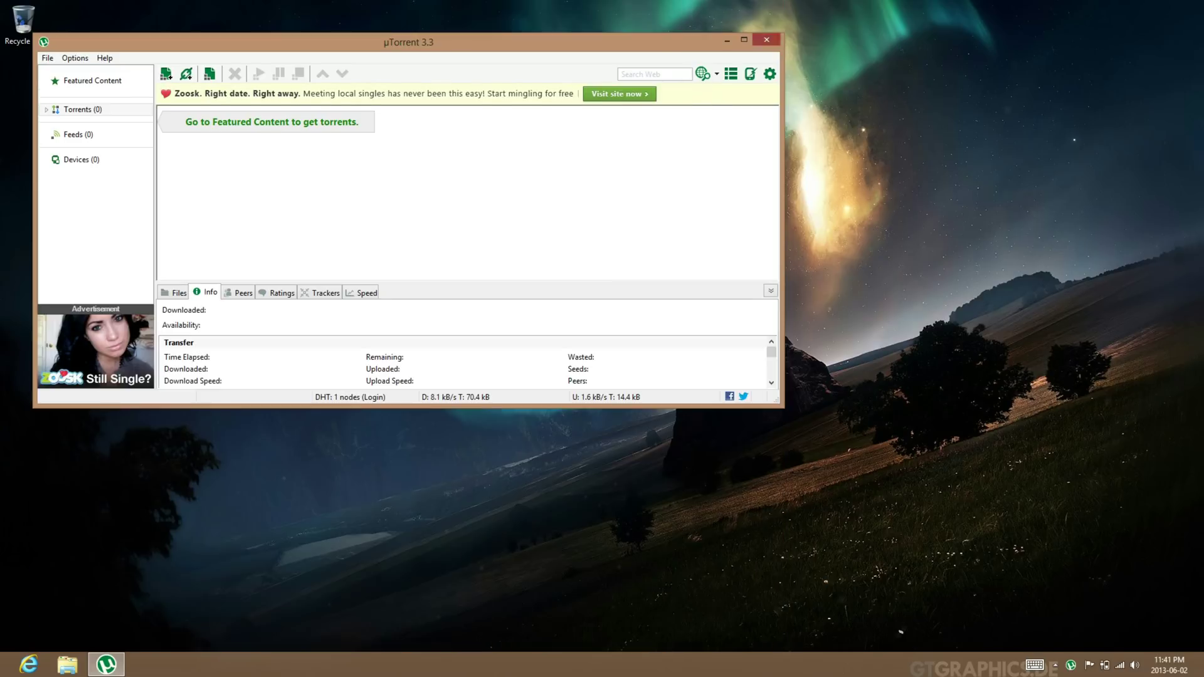
pyautogui.click(766, 39)
pyautogui.press('super+Tab')
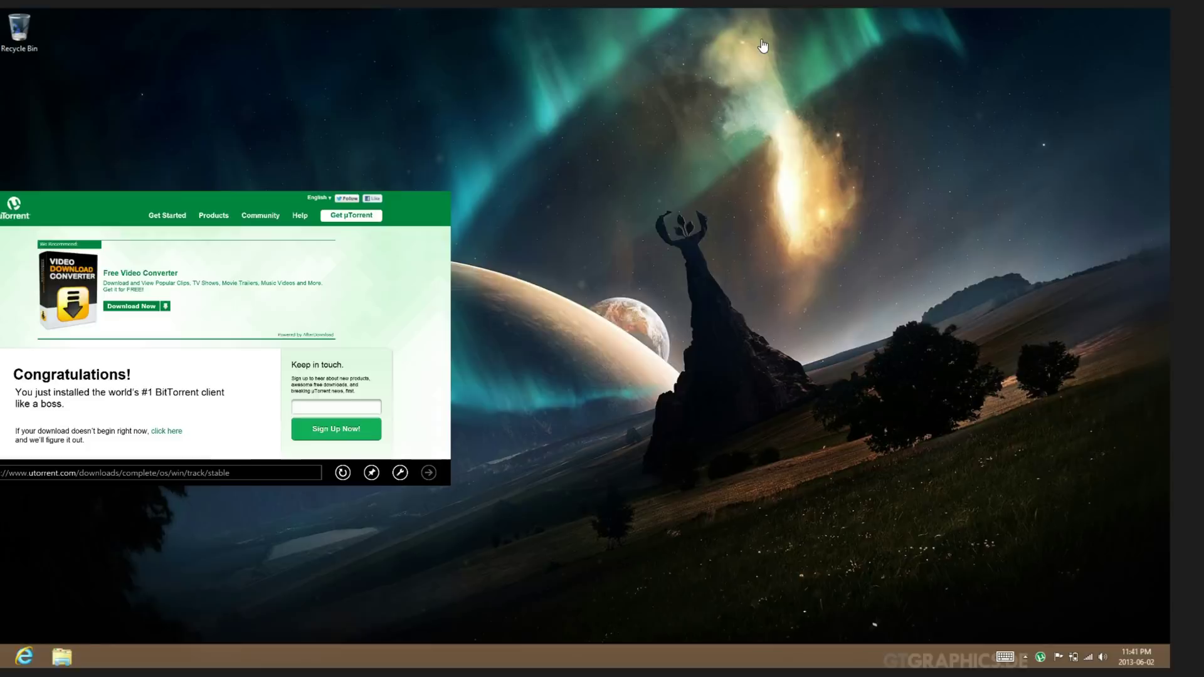
pyautogui.click(680, 651)
pyautogui.click(91, 185)
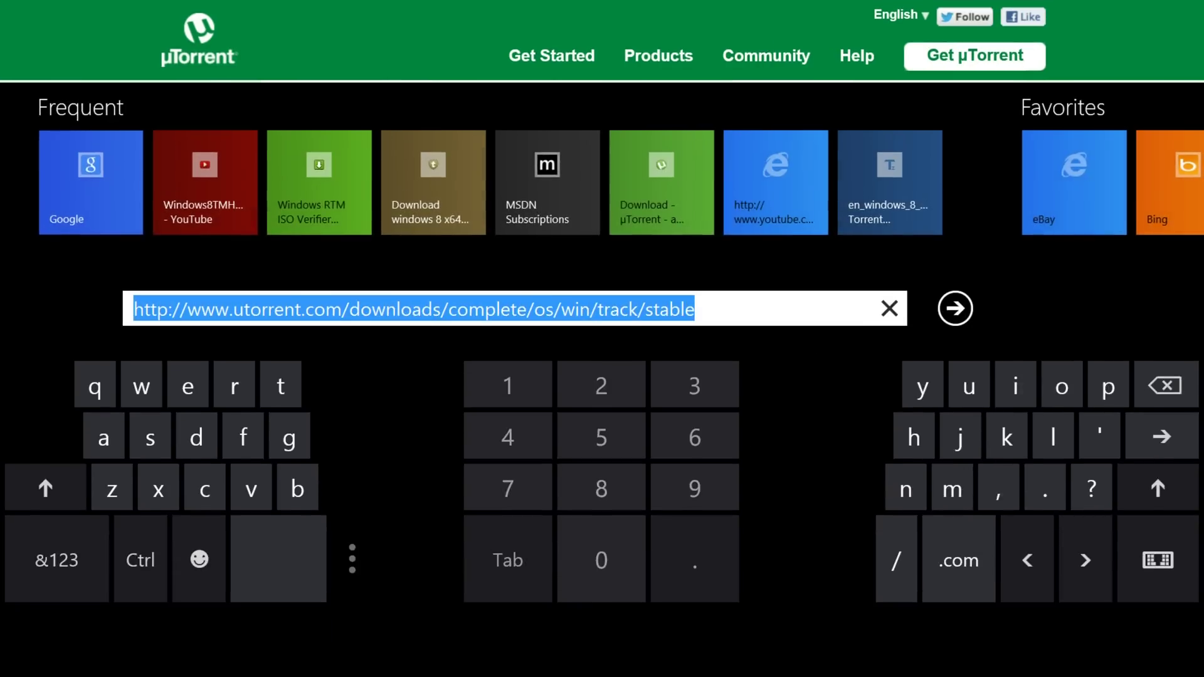
pyautogui.click(780, 336)
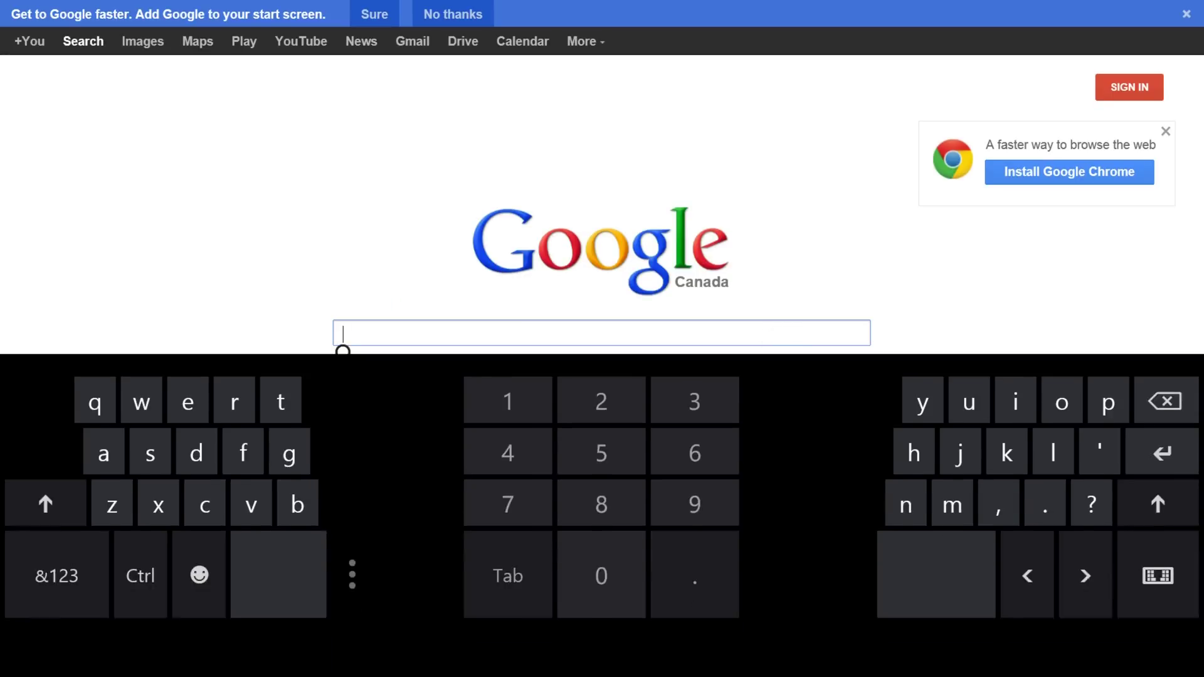
# - Search Google for "dreamscene video wallpaper 2.23" using the matching suggestion
pyautogui.write('w')
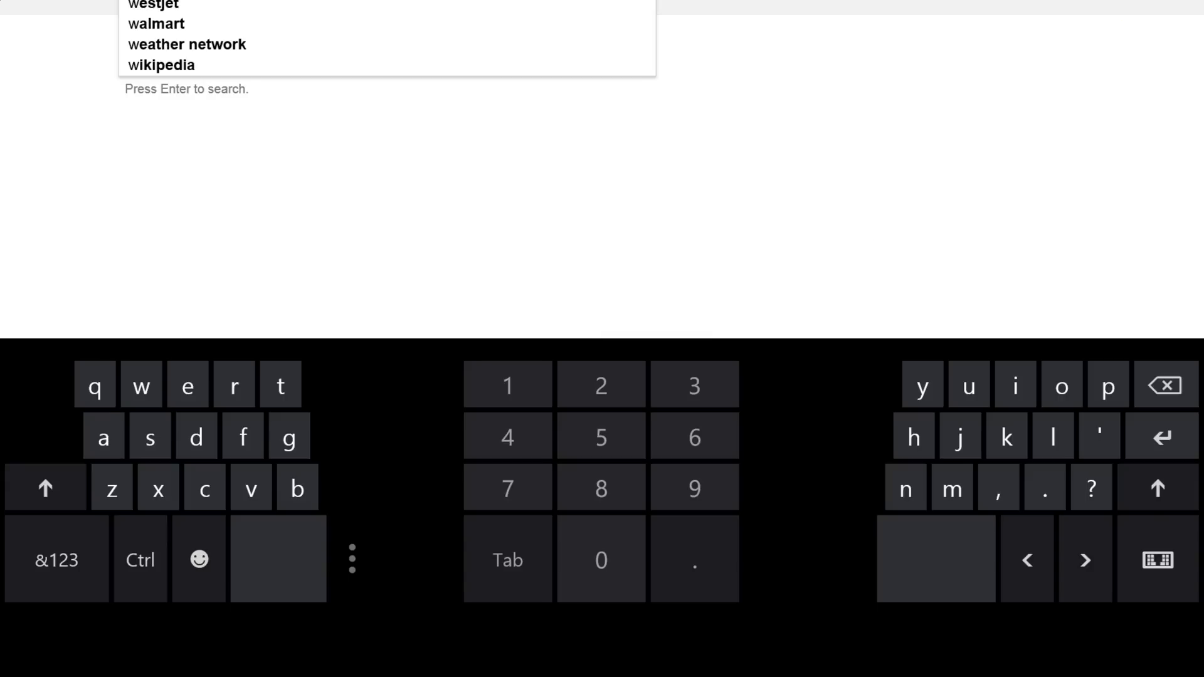
pyautogui.press('BackSpace')
pyautogui.write('drea')
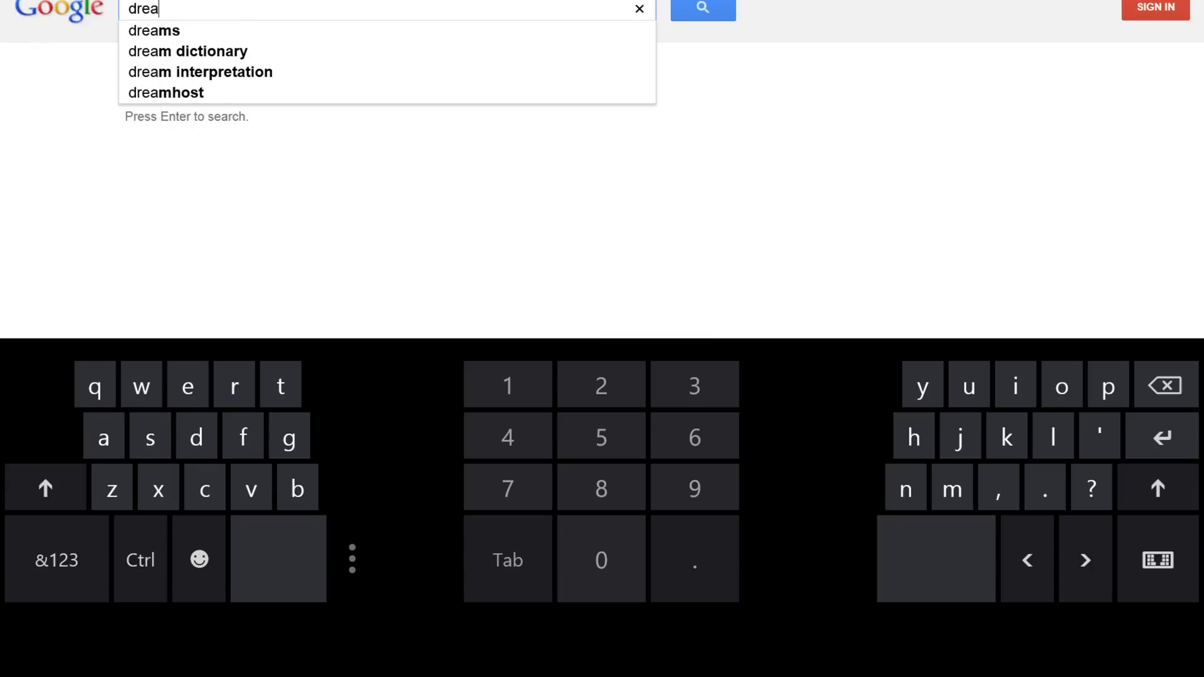
pyautogui.write('msc')
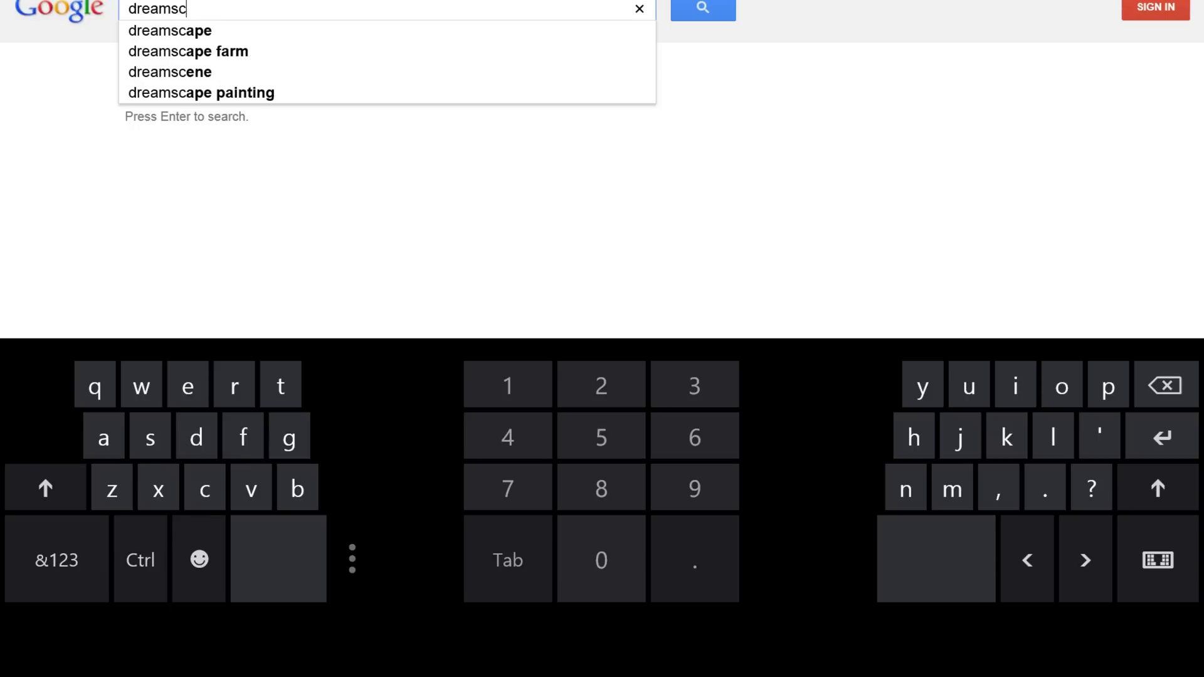
pyautogui.write('ene')
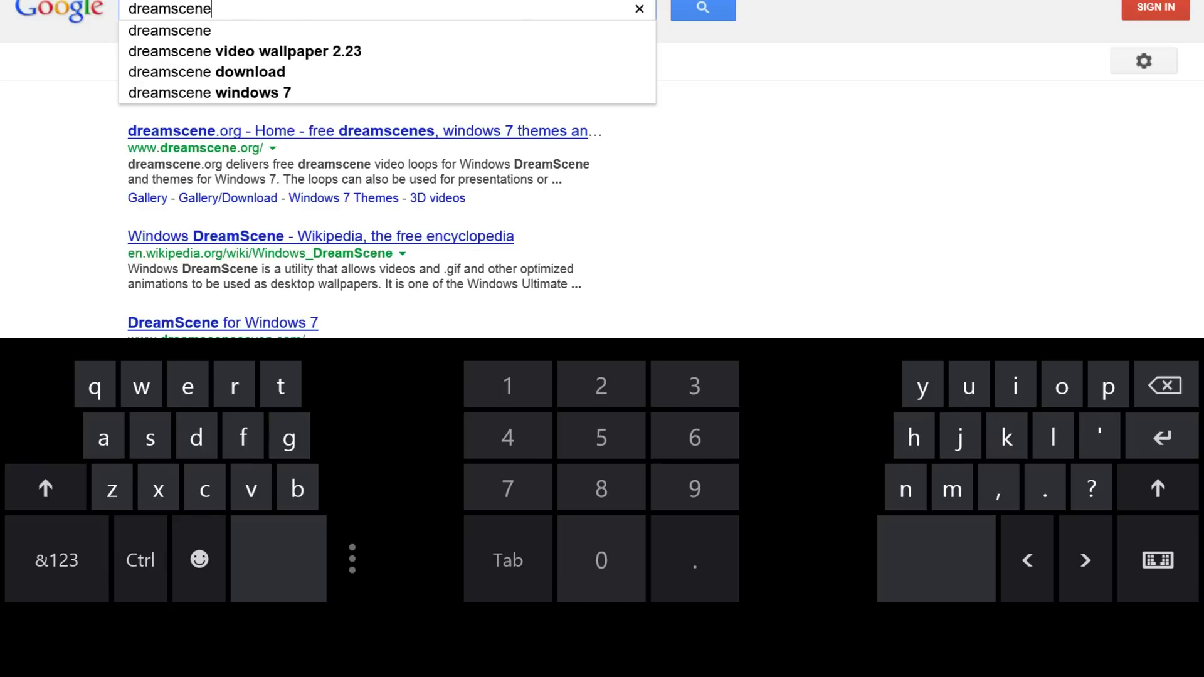
pyautogui.click(245, 51)
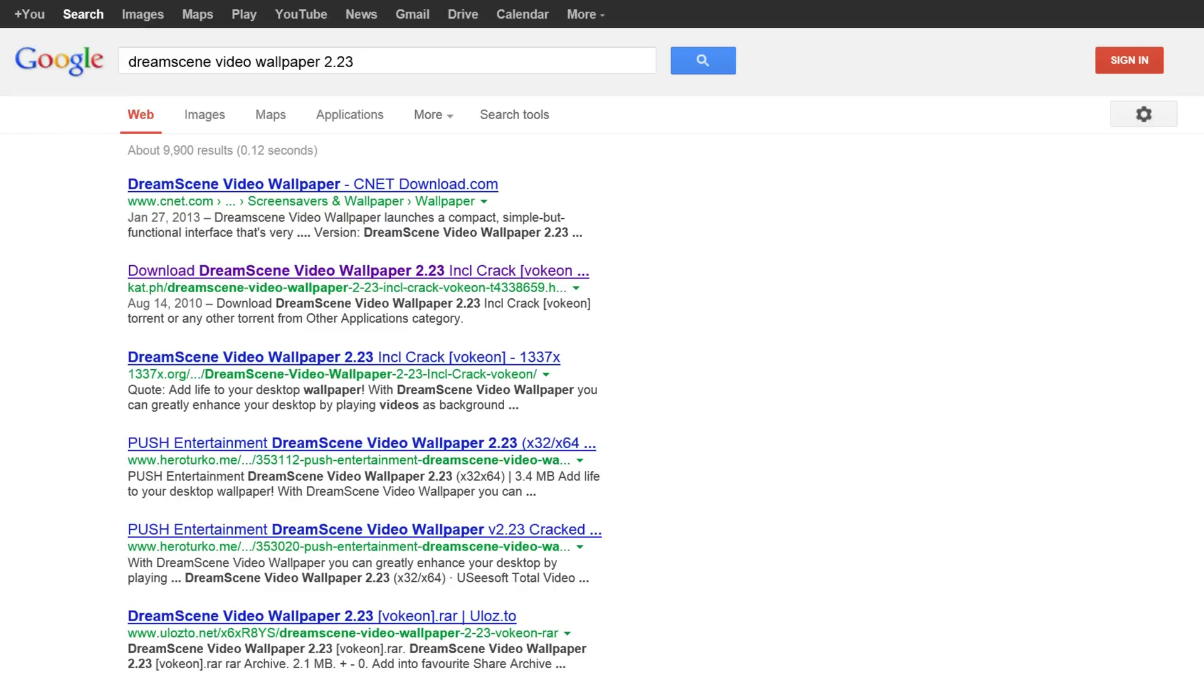
# - Open the DreamScene Video Wallpaper 2.23 torrent from the kat.ph result and add it to µTorrent with the default save settings
pyautogui.click(351, 271)
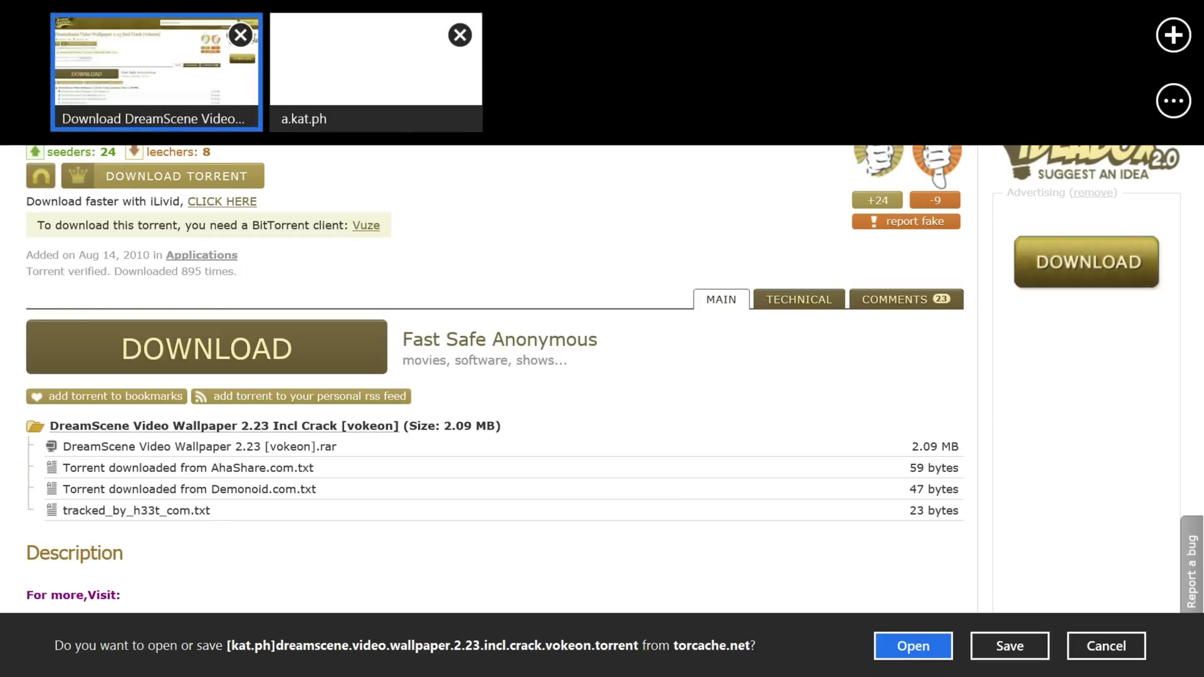
pyautogui.click(913, 585)
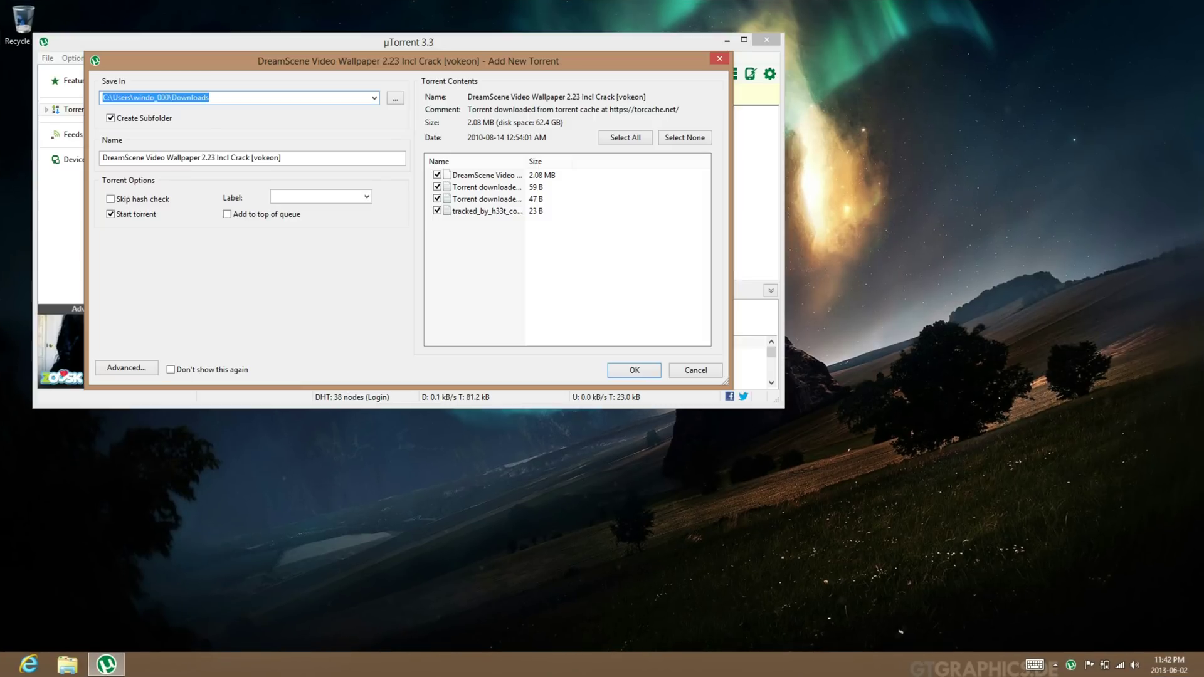
pyautogui.press('Return')
# - Maximize the µTorrent window and show the DreamScene torrent's file list in an enlarged detail pane
pyautogui.moveTo(574, 33); pyautogui.dragTo(574, 4)
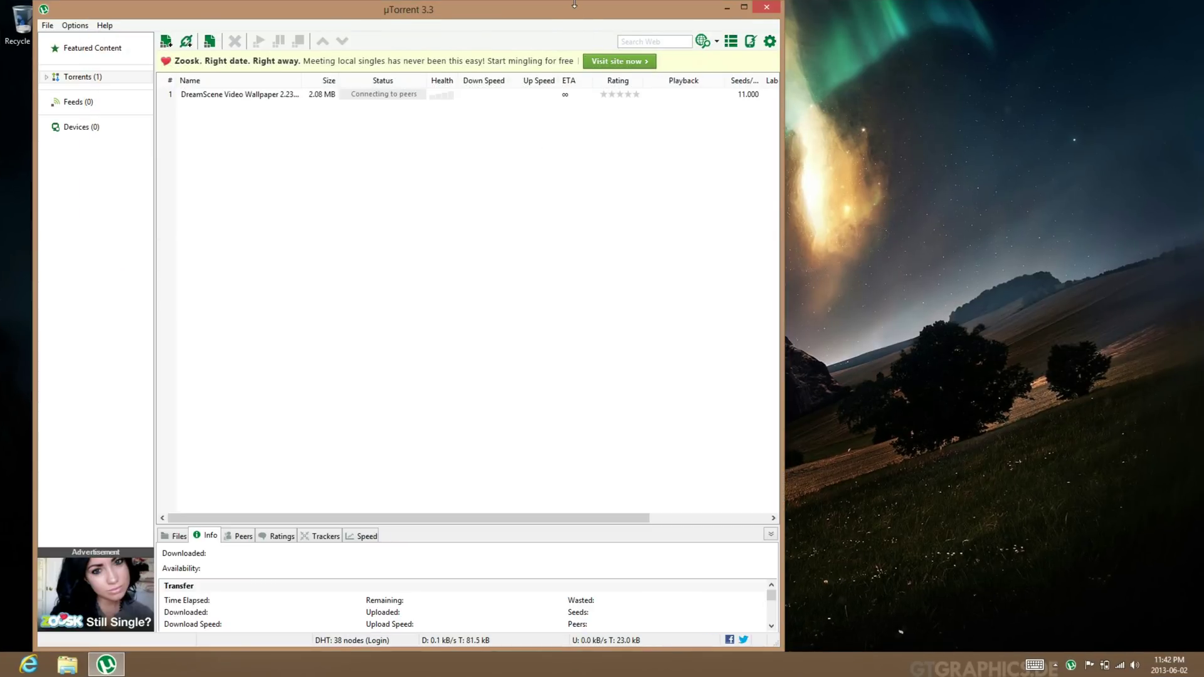
pyautogui.moveTo(606, 5); pyautogui.dragTo(697, 2)
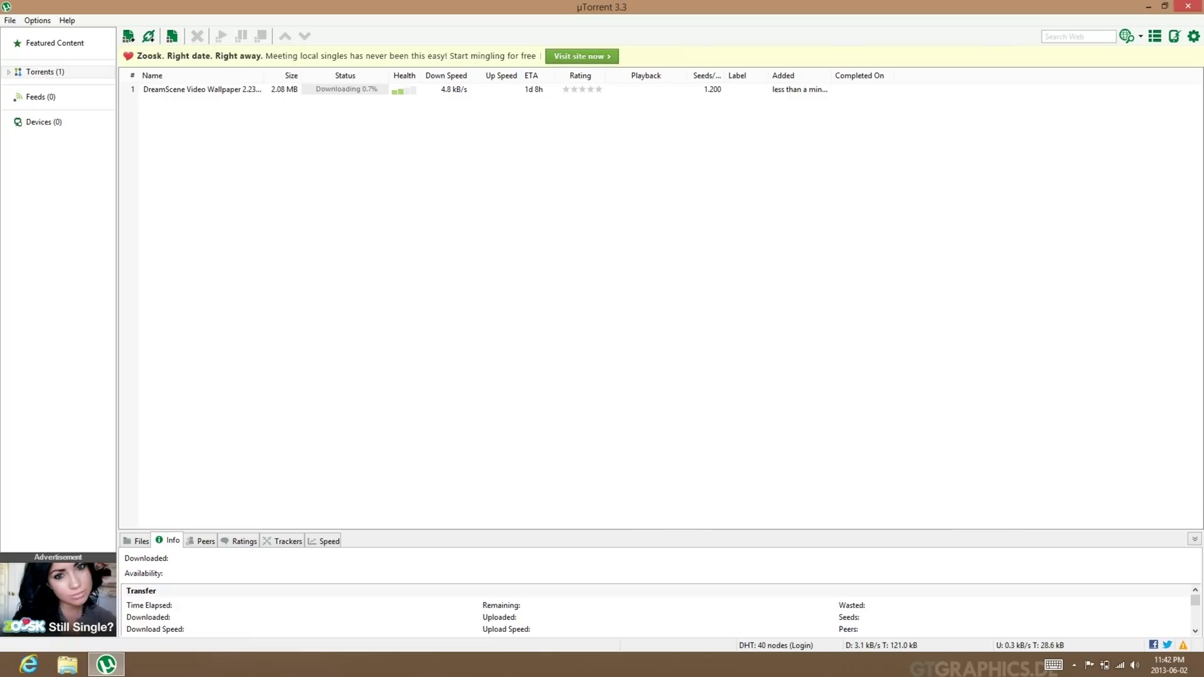
pyautogui.moveTo(689, 531); pyautogui.dragTo(716, 310)
pyautogui.click(735, 89)
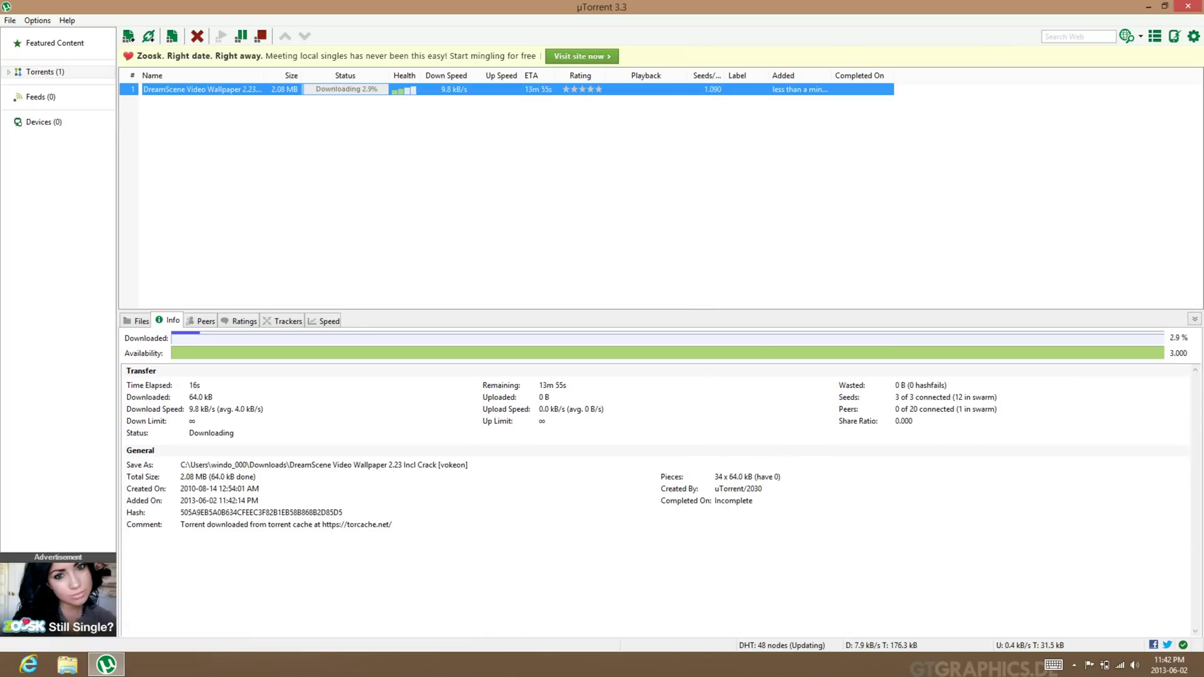
pyautogui.click(136, 321)
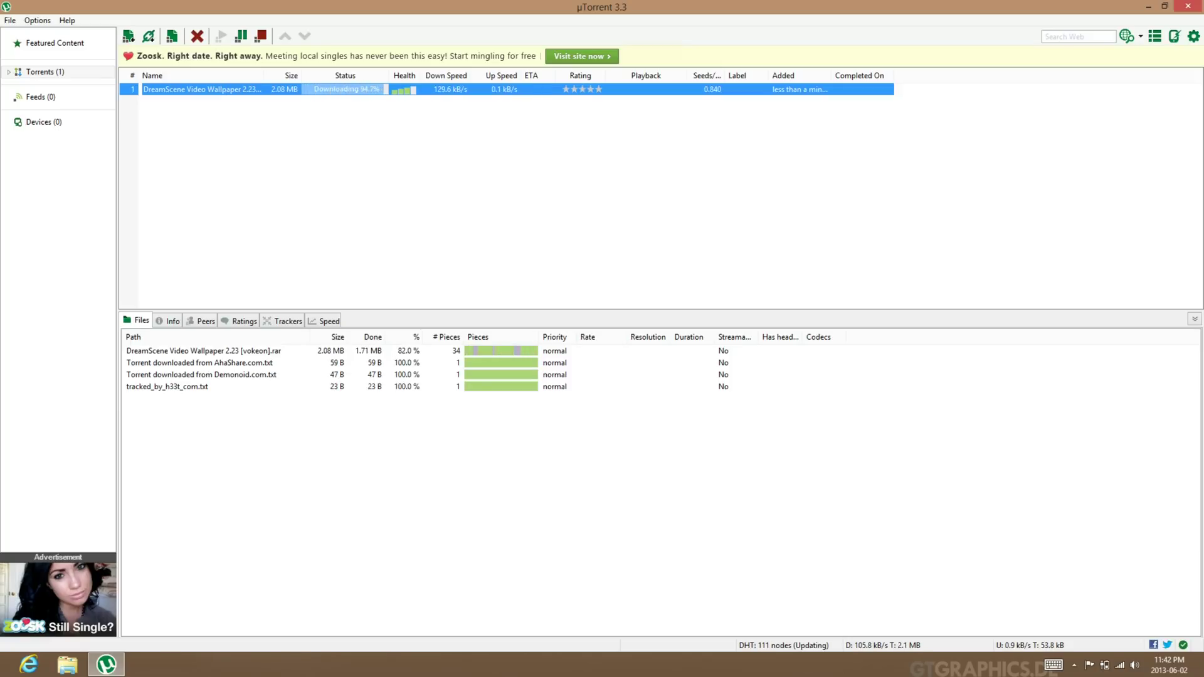
# - Open the DreamScene torrent's download folder, dismissing the Plus upgrade notice with "Don't show me this again" enabled
pyautogui.rightClick(845, 91)
pyautogui.click(881, 135)
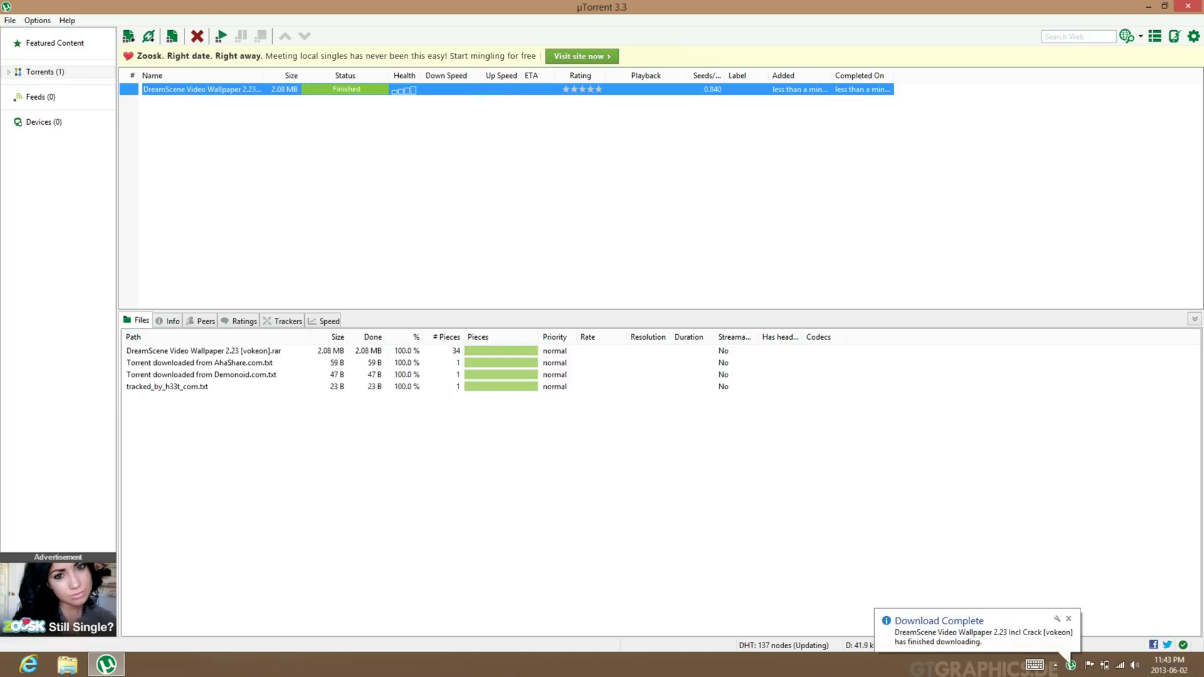
pyautogui.click(557, 376)
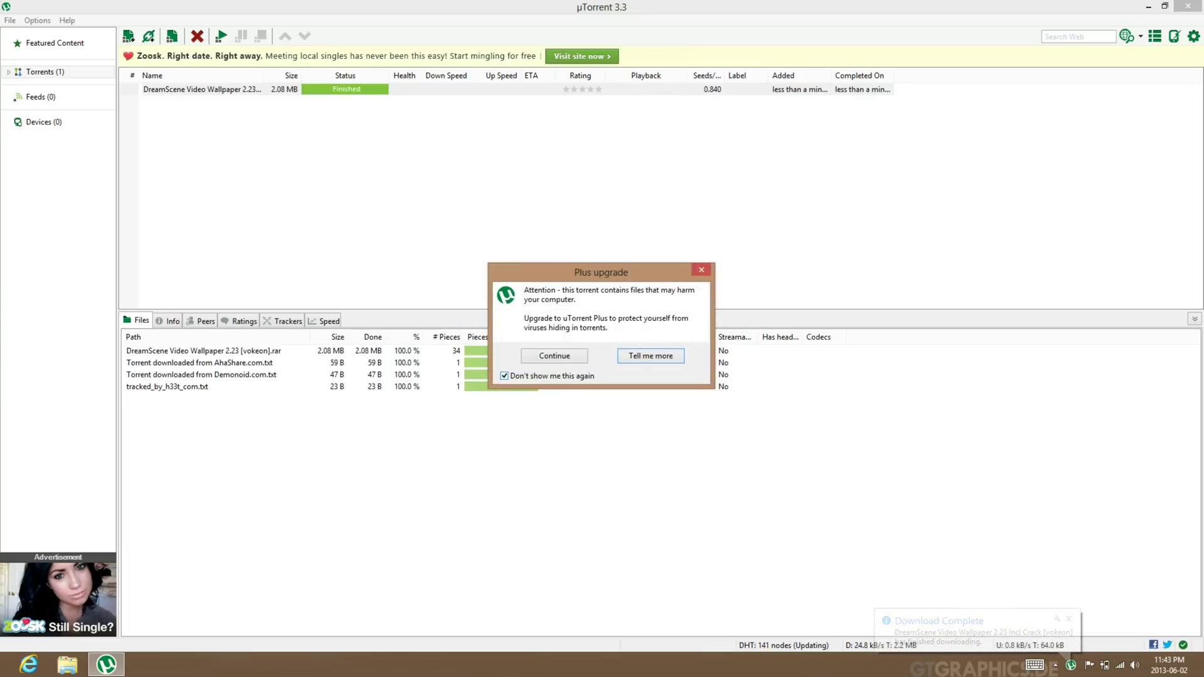
pyautogui.click(554, 355)
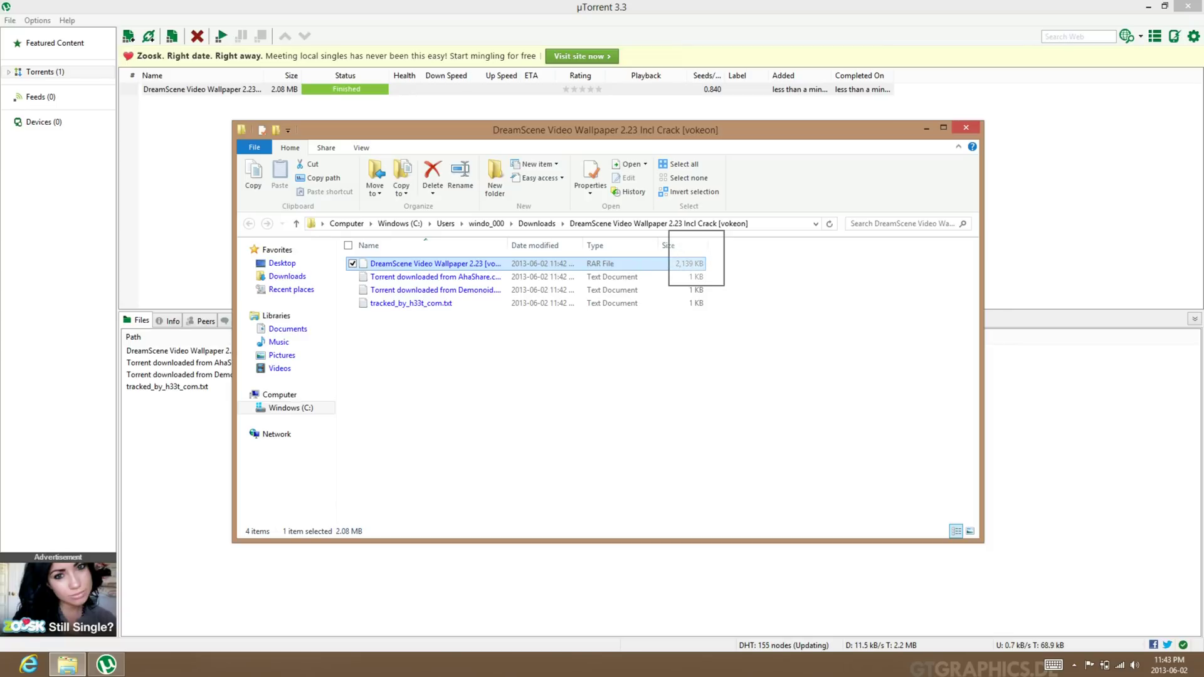
# - Open the downloaded DreamScene Video Wallpaper 2.23 RAR file as an archive in 7-Zip
pyautogui.rightClick(590, 264)
pyautogui.moveTo(627, 284)
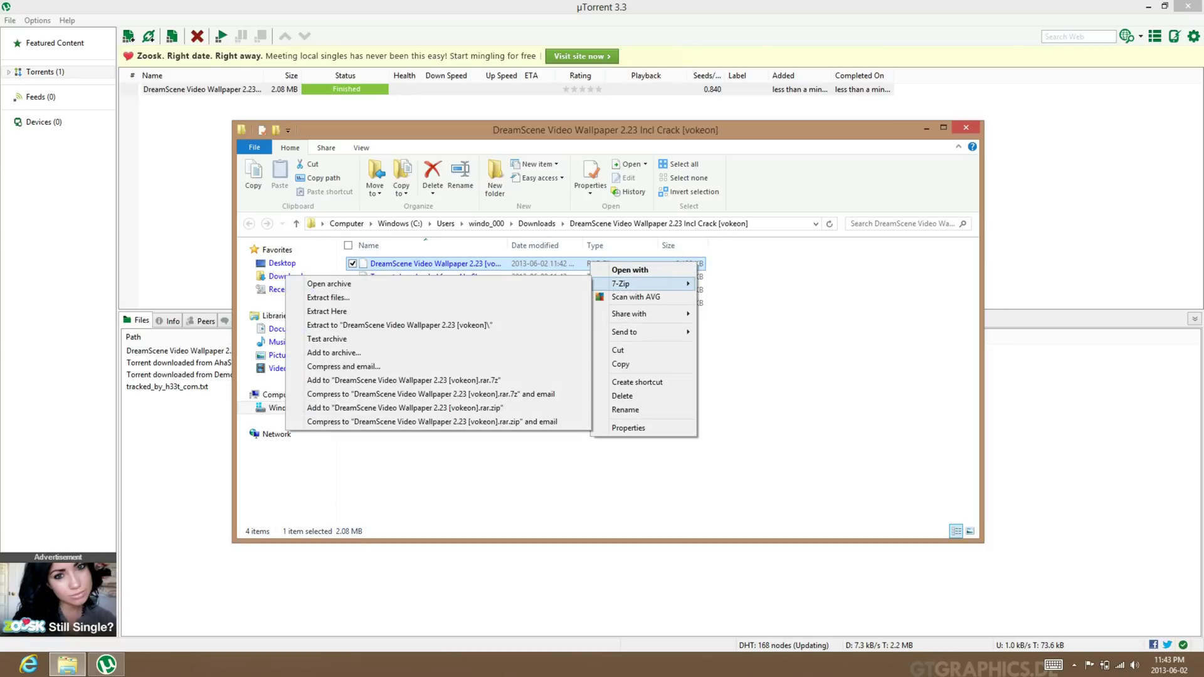
pyautogui.click(329, 284)
# - Extract the archive's DreamScene folder to the Desktop and close the 7-Zip and download folder windows
pyautogui.moveTo(36, 148); pyautogui.dragTo(350, 528)
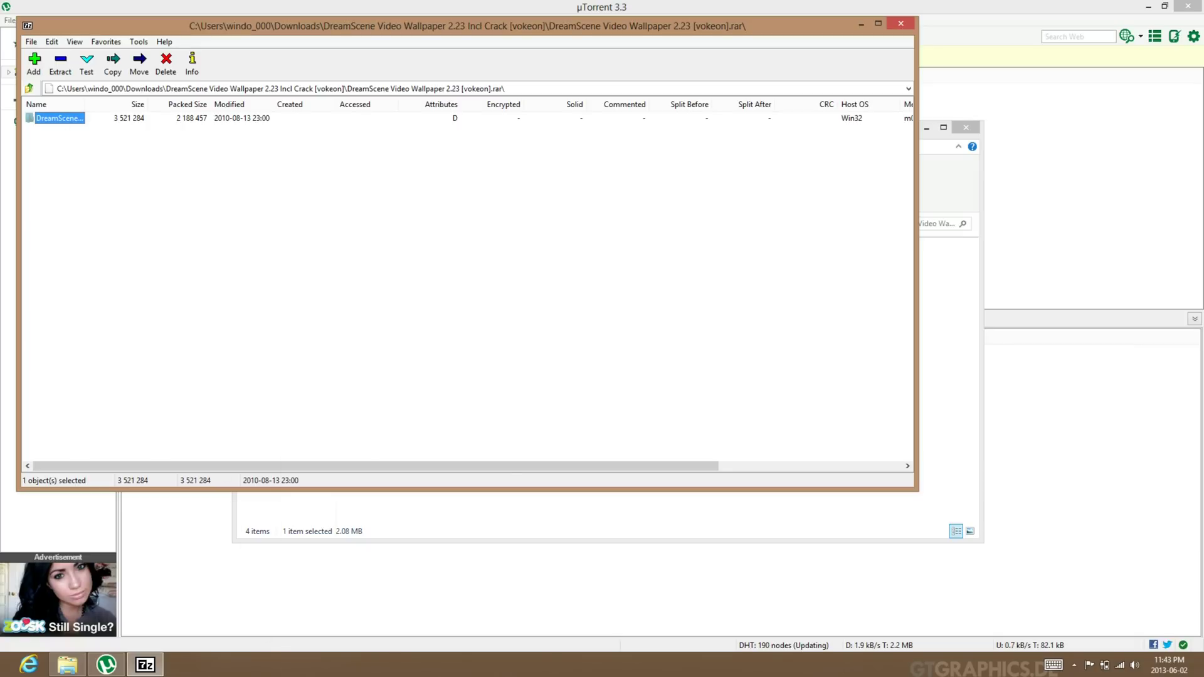
pyautogui.click(60, 63)
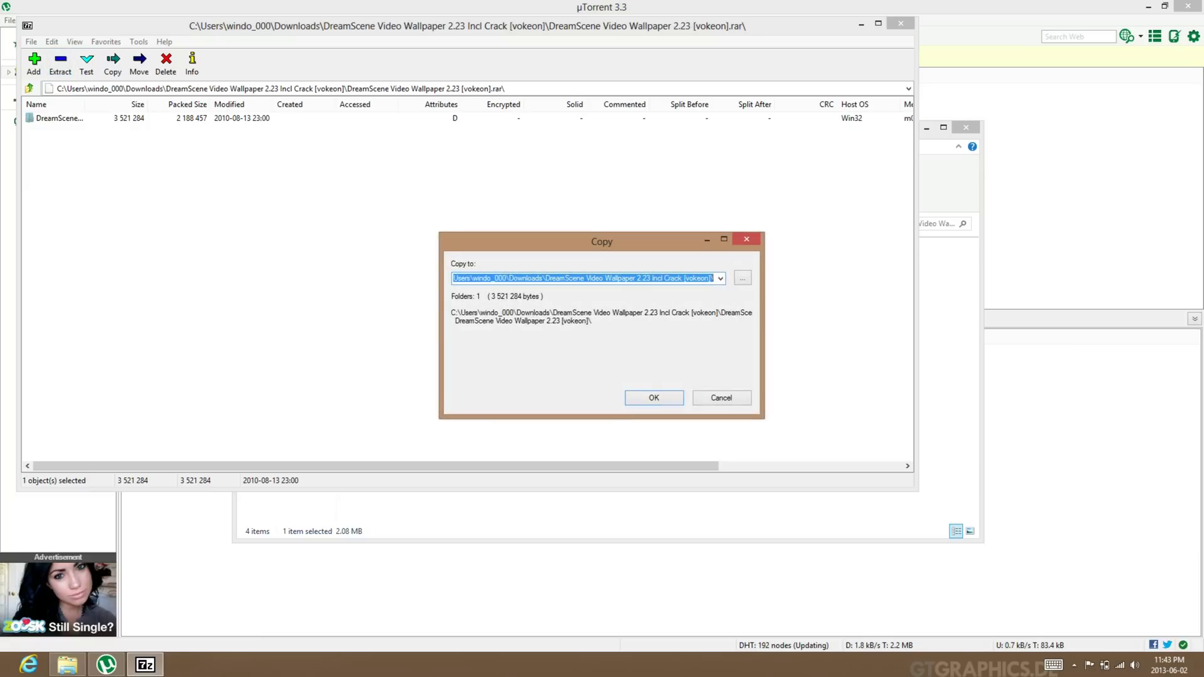
pyautogui.click(743, 277)
pyautogui.click(523, 338)
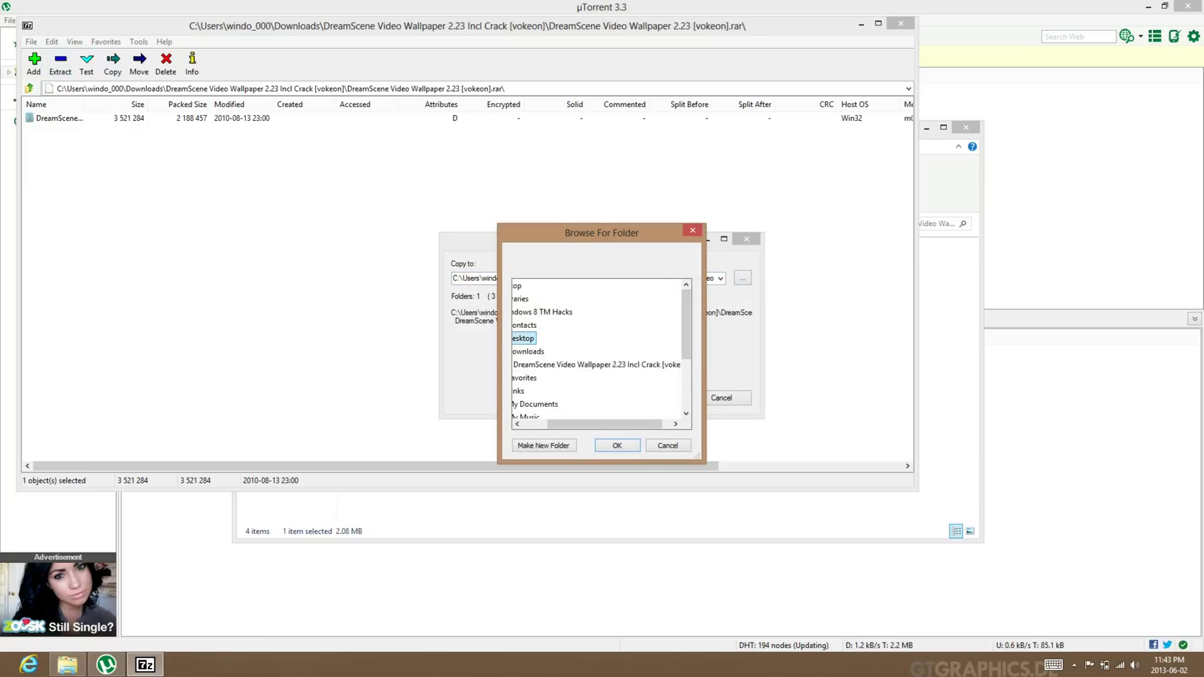
pyautogui.click(616, 446)
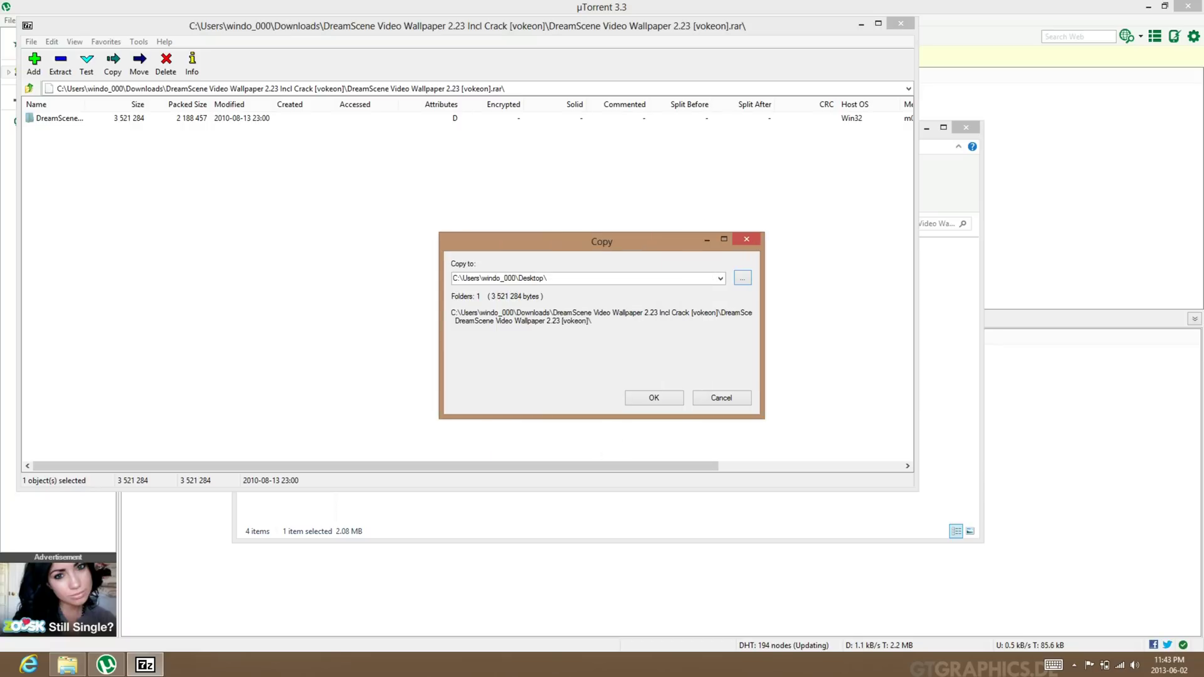
pyautogui.click(652, 397)
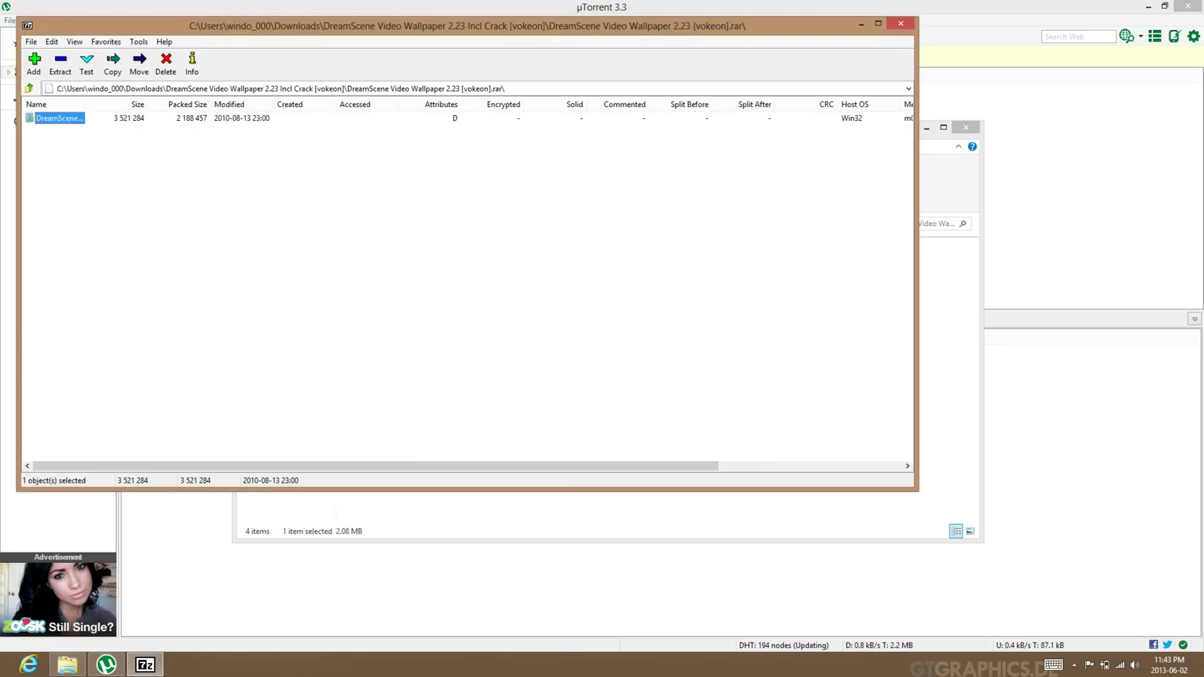
pyautogui.hotkey('alt', 'F4')
pyautogui.hotkey('alt', 'F4')
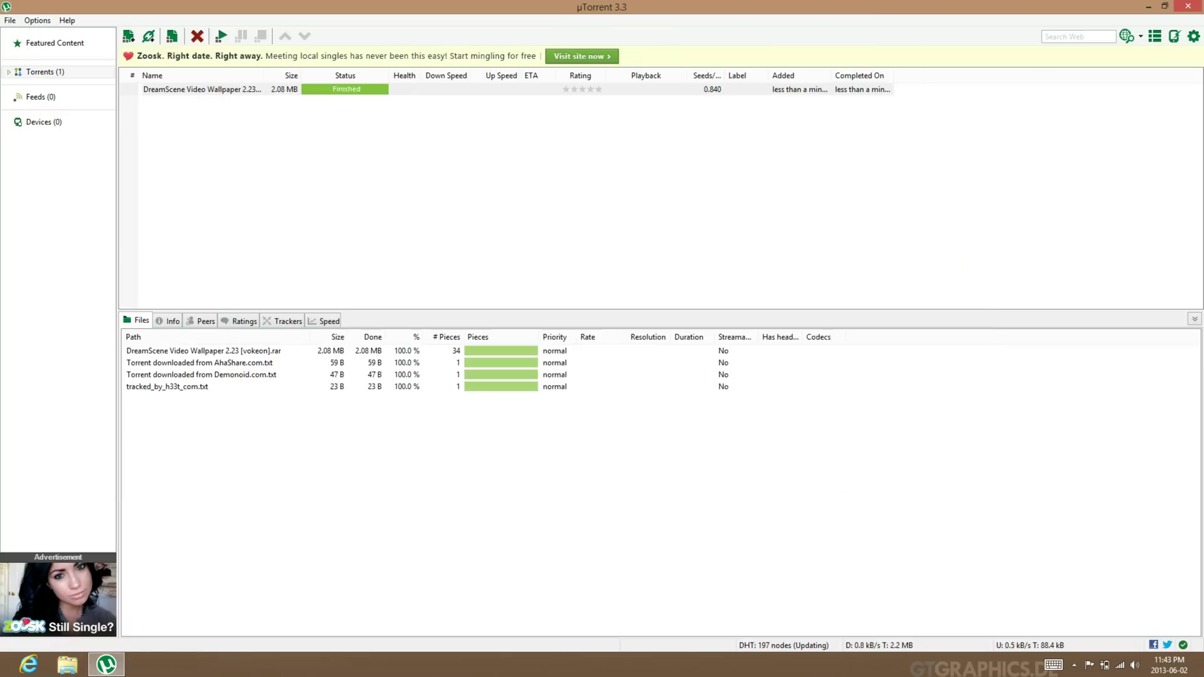
# - Show the desktop, open the extracted DreamScene Video Wallpaper folder and run setup.exe
pyautogui.press('super+d')
pyautogui.doubleClick(24, 94)
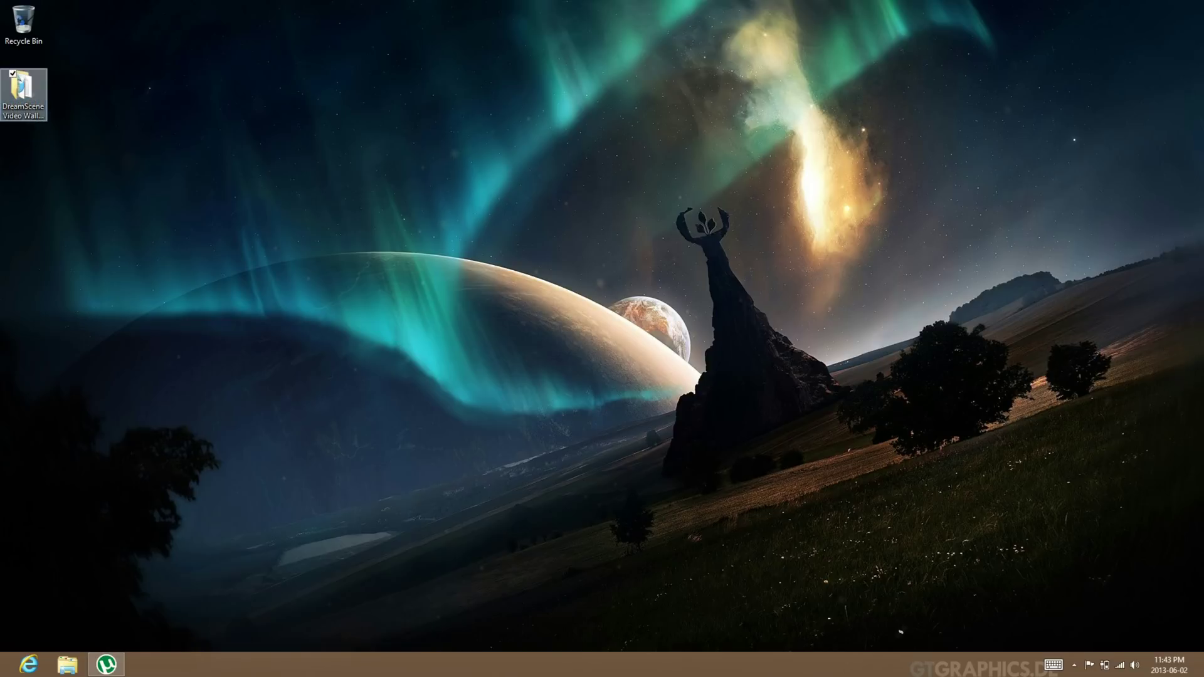
pyautogui.doubleClick(638, 289)
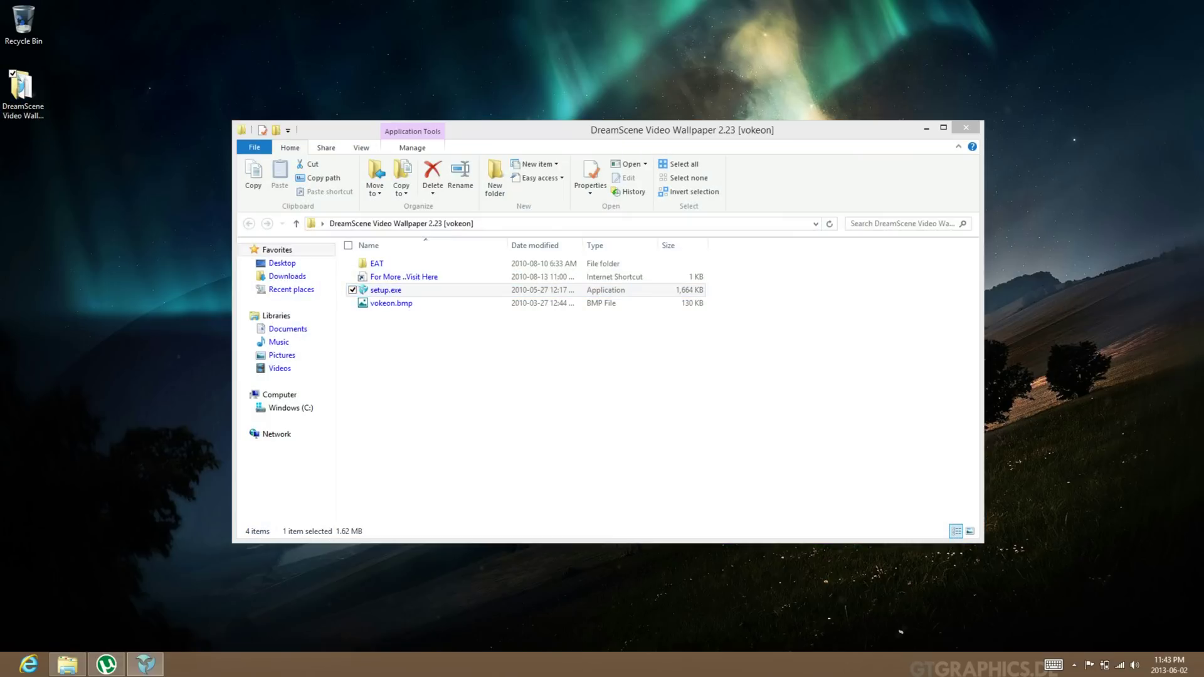
# - Accept the licence and install Video Wallpaper with the default folder, Video Wallpaper only, no startup launch, and finish without launching it
pyautogui.press('Return')
pyautogui.hotkey('alt', 'a')
pyautogui.press('Return')
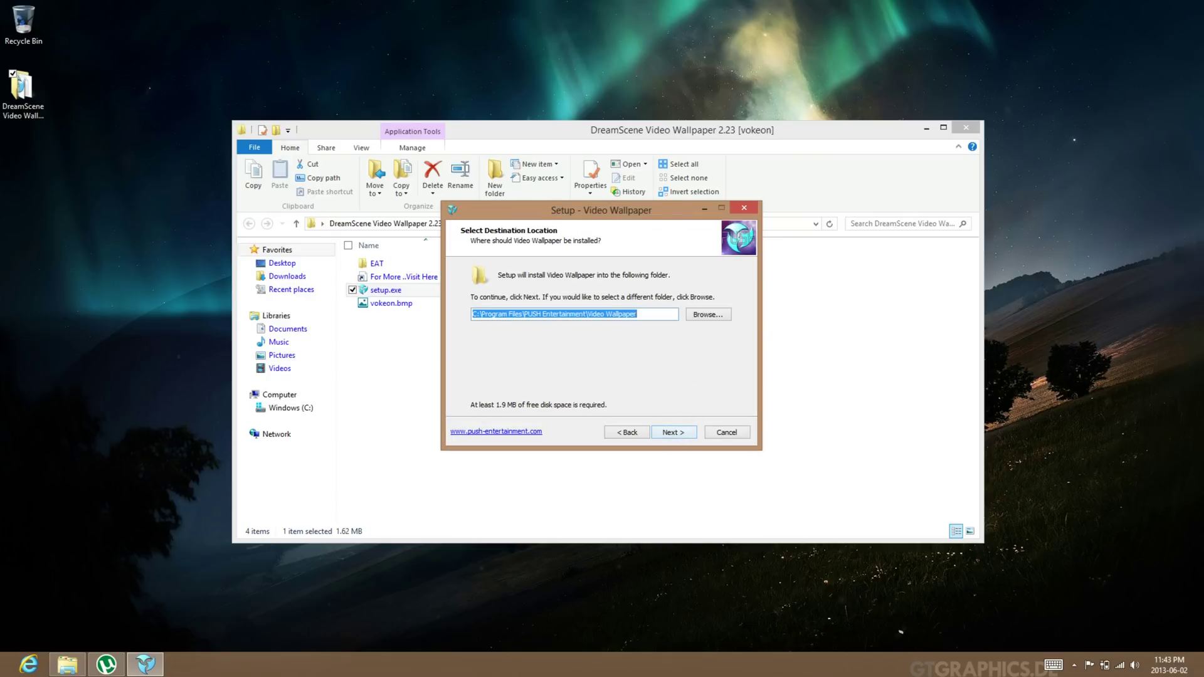
pyautogui.press('Return')
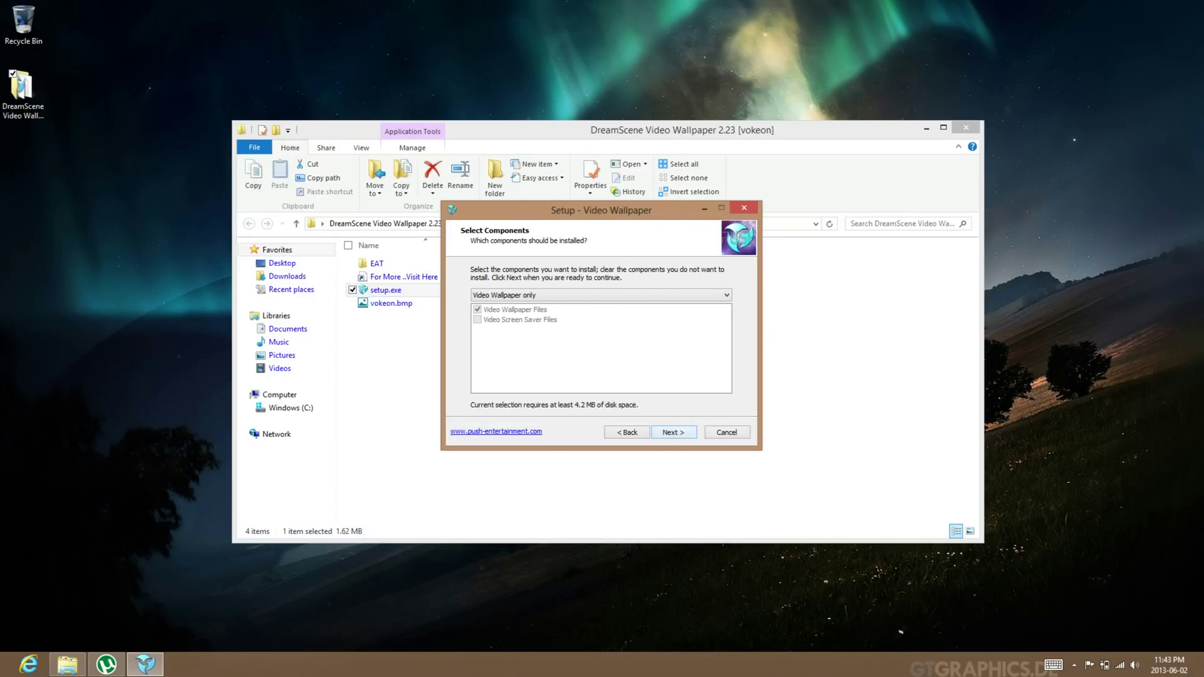
pyautogui.press('Return')
pyautogui.press('Return')
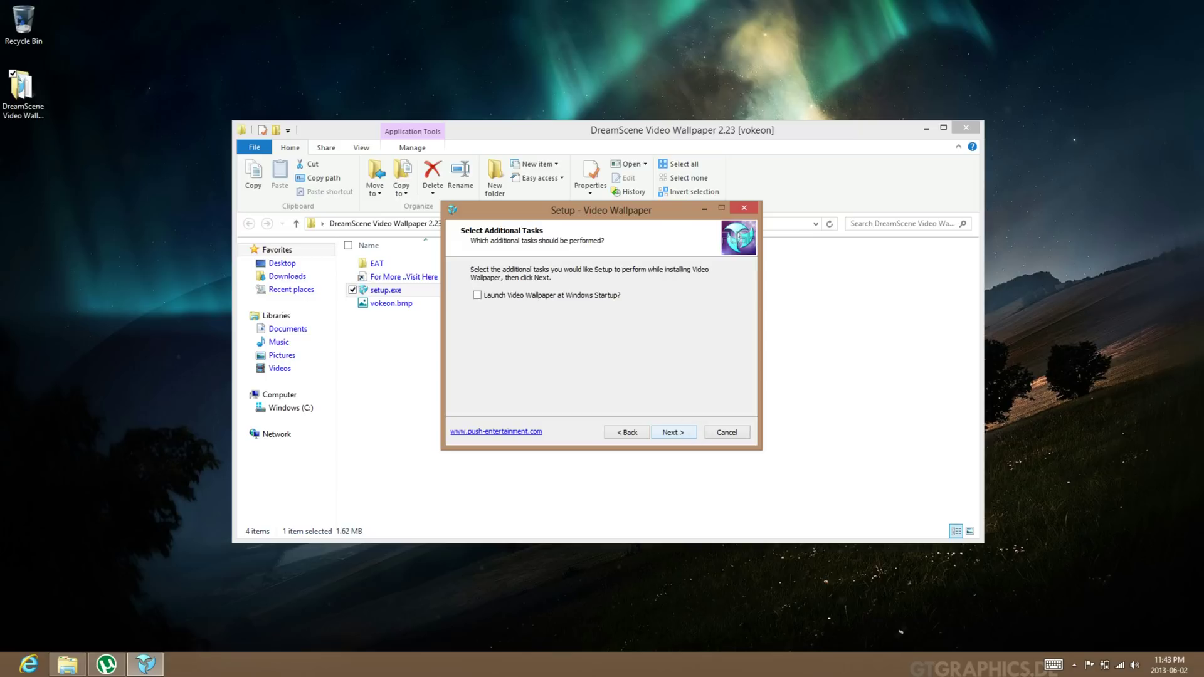
pyautogui.press('Return')
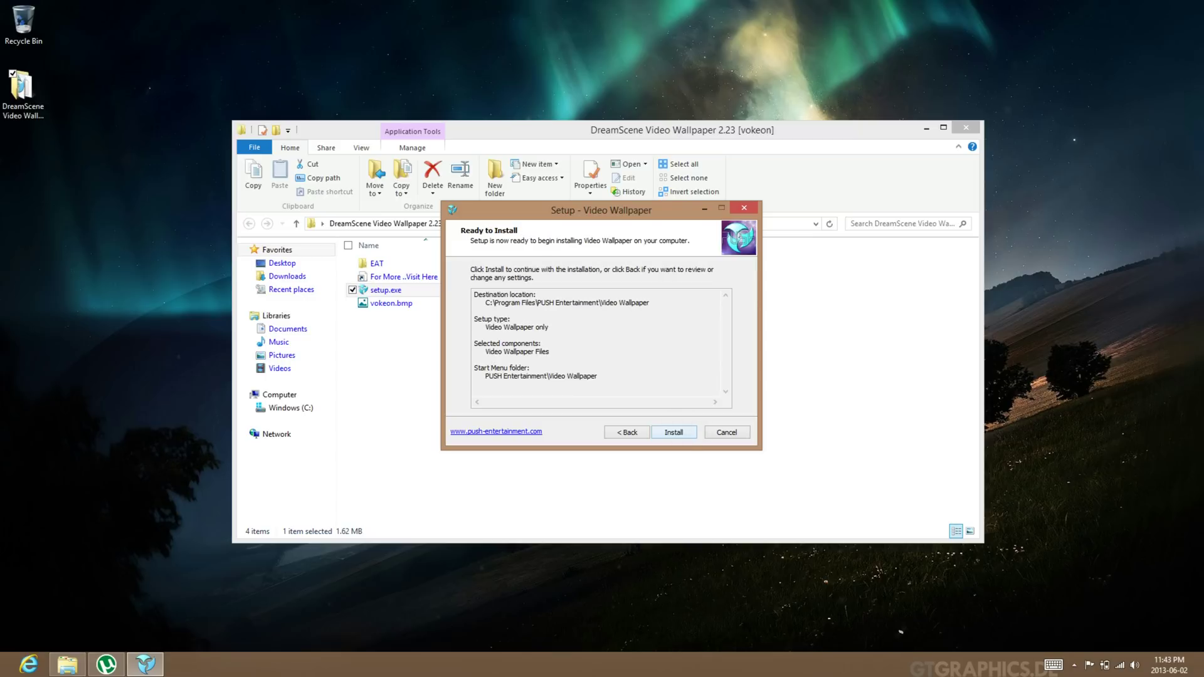
pyautogui.press('Return')
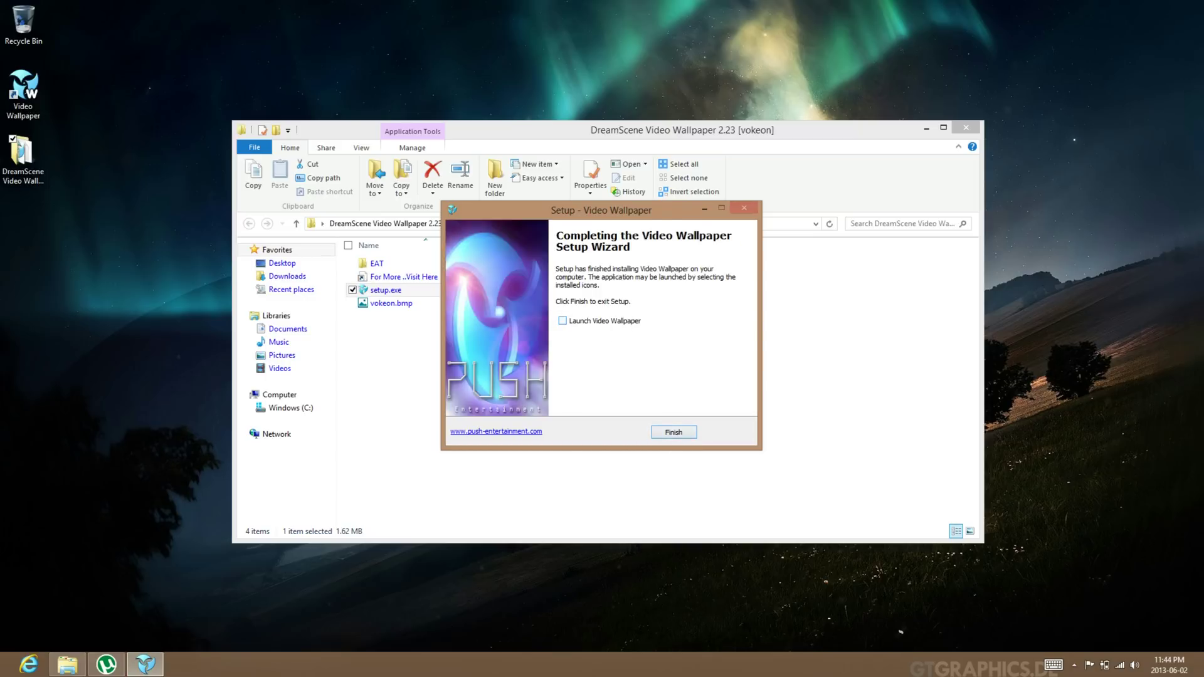
pyautogui.press('Return')
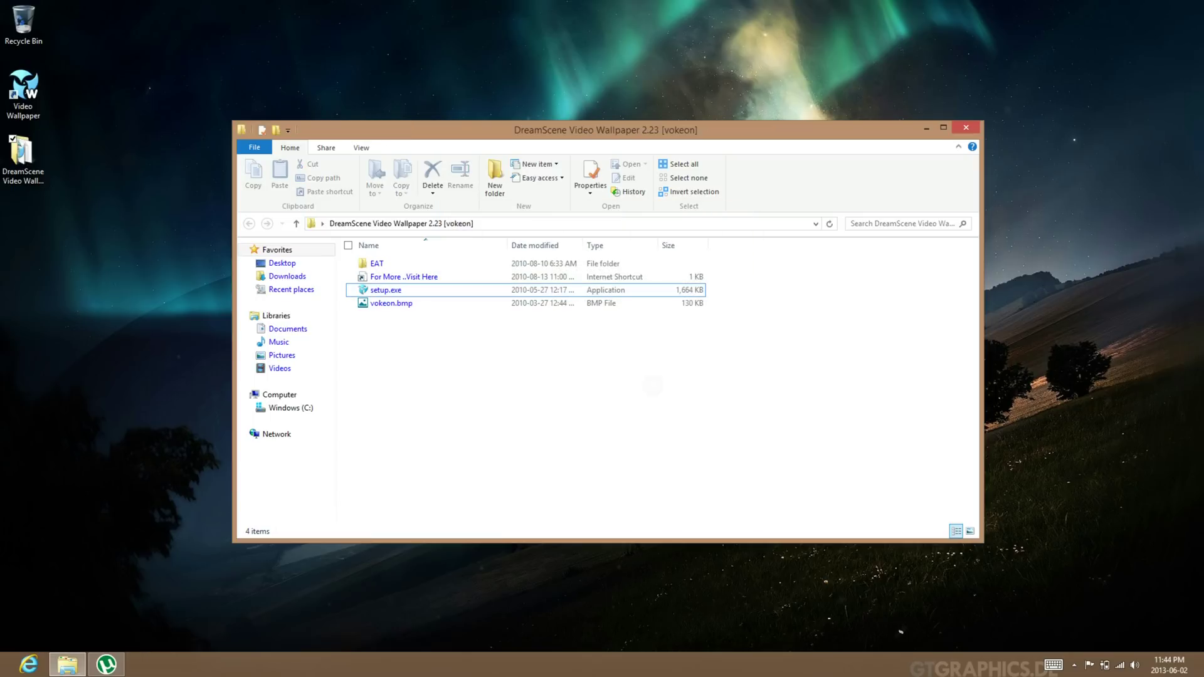
# - Open the Crack_x64 folder inside the extracted package's EAT folder
pyautogui.doubleClick(377, 263)
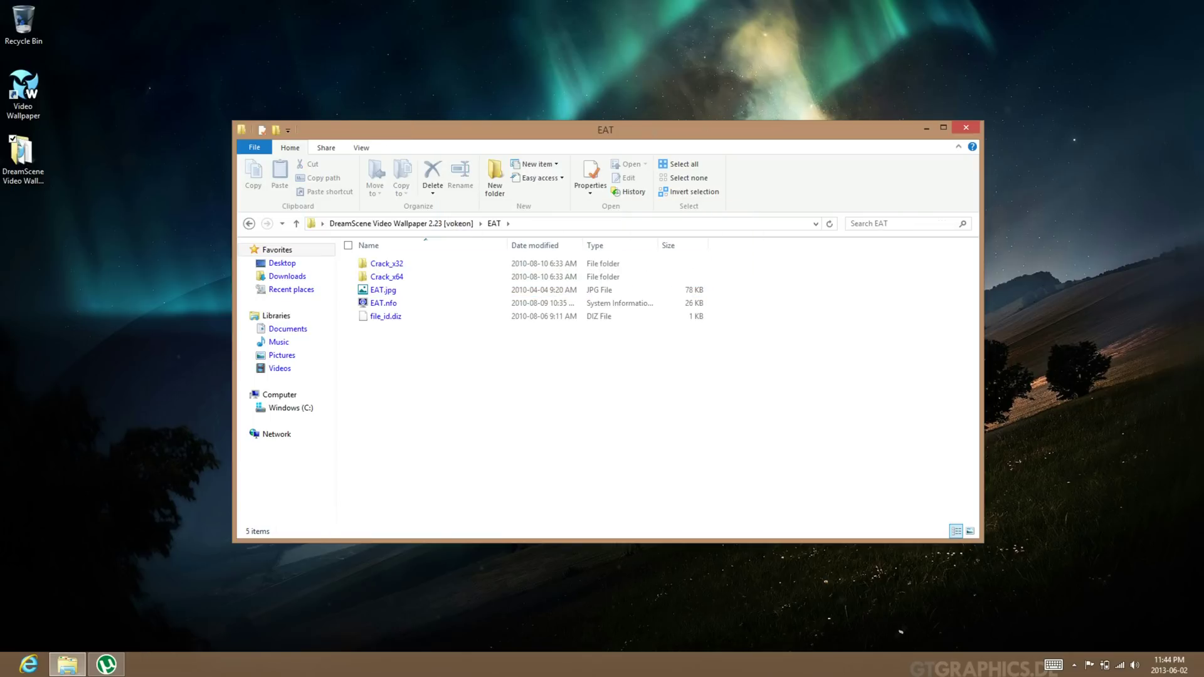
pyautogui.press('Down')
pyautogui.press('Down')
pyautogui.press('Return')
# - Copy VideoWallpaper.exe to the Video Wallpaper folder under Program Files\PUSH Entertainment on the Windows (C:) drive
pyautogui.moveTo(521, 327); pyautogui.dragTo(609, 253)
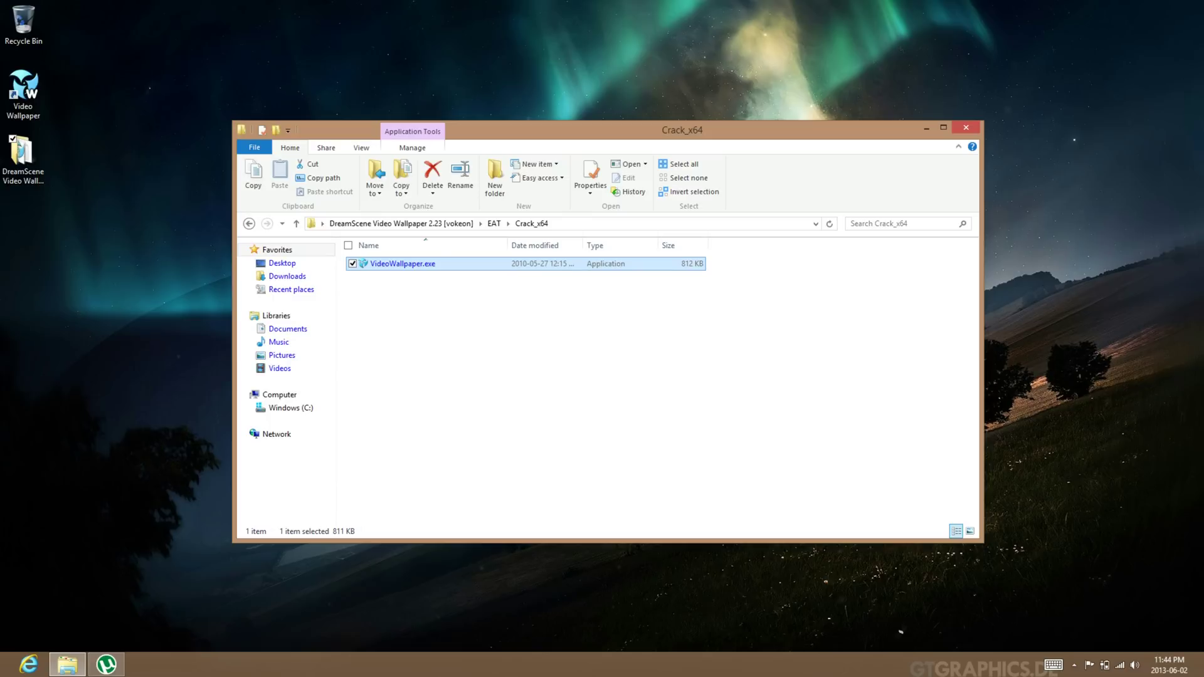
pyautogui.click(402, 178)
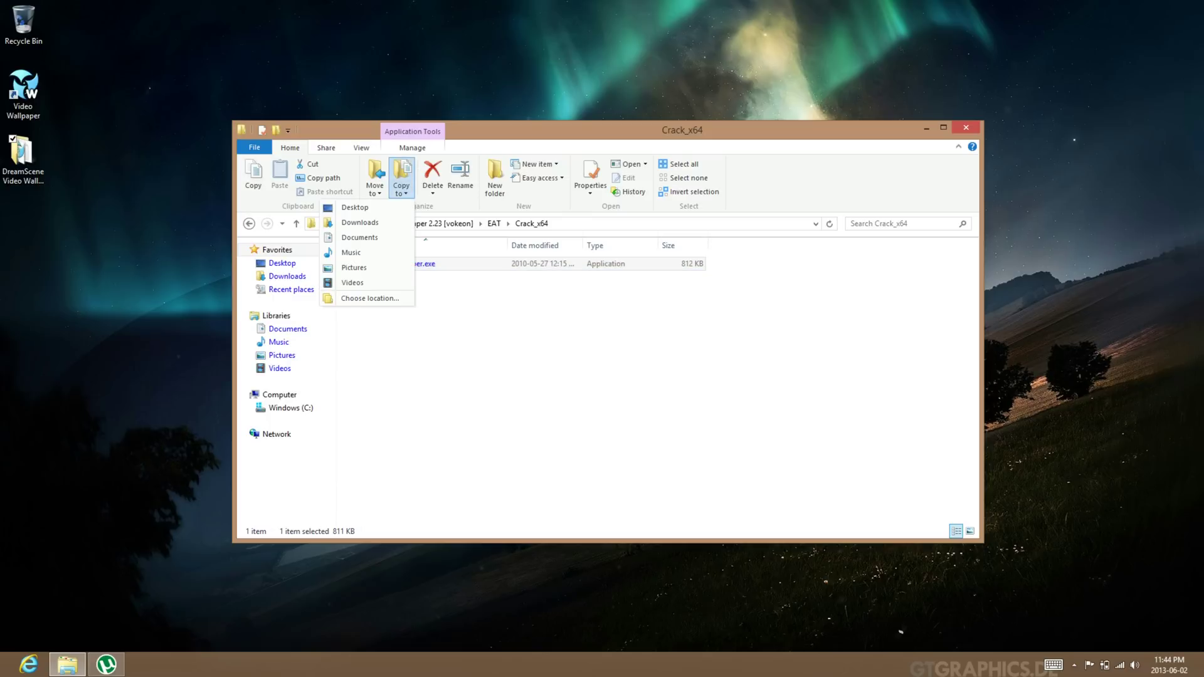
pyautogui.click(370, 297)
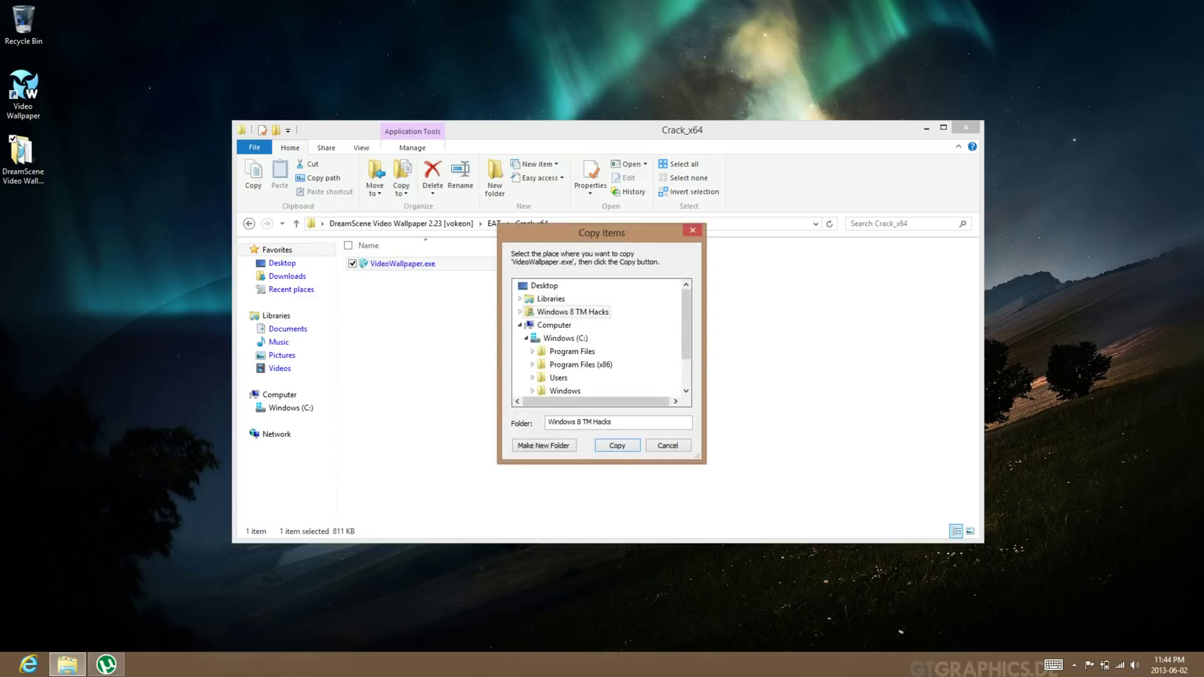
pyautogui.click(571, 352)
pyautogui.scroll(-1, 678, 325)
pyautogui.scroll(1, 598, 338)
pyautogui.scroll(-6, 599, 338)
pyautogui.scroll(-3, 599, 339)
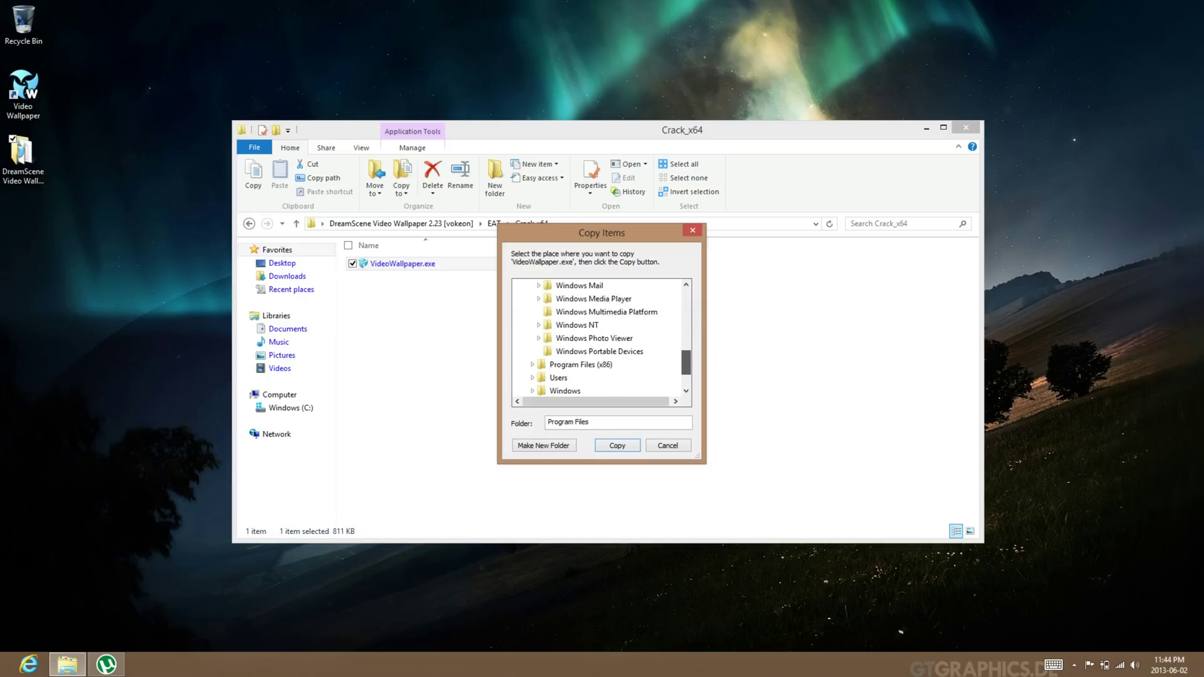
pyautogui.scroll(3, 599, 339)
pyautogui.scroll(6, 599, 339)
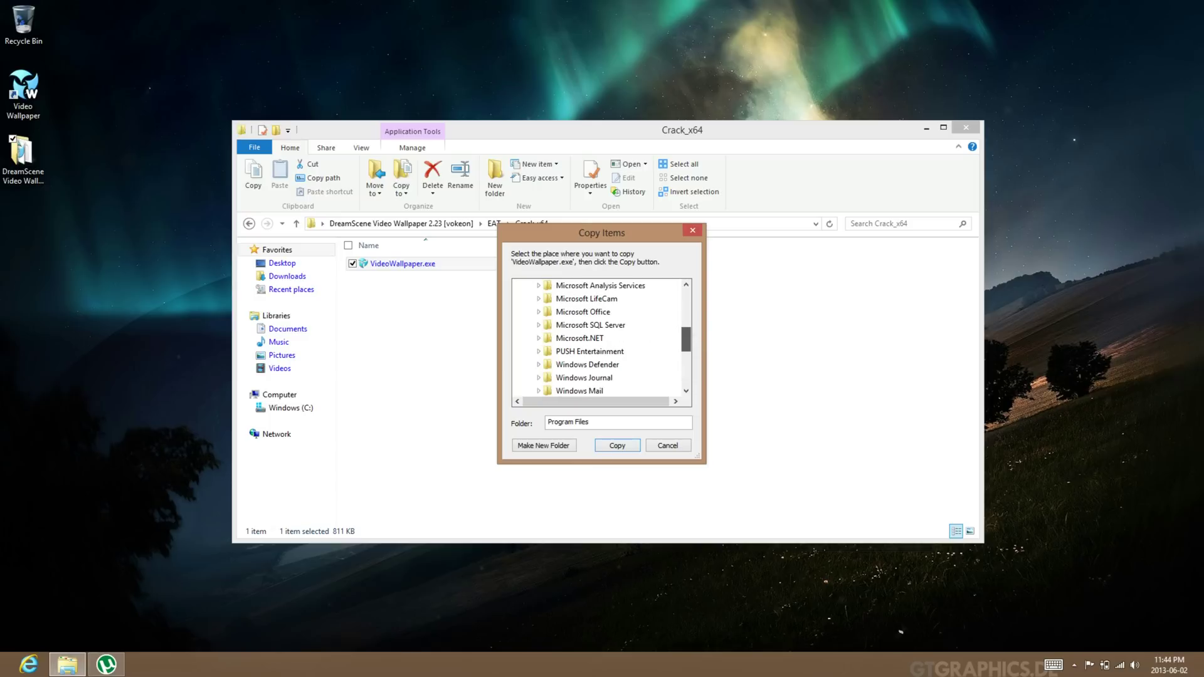
pyautogui.moveTo(689, 329); pyautogui.dragTo(690, 340)
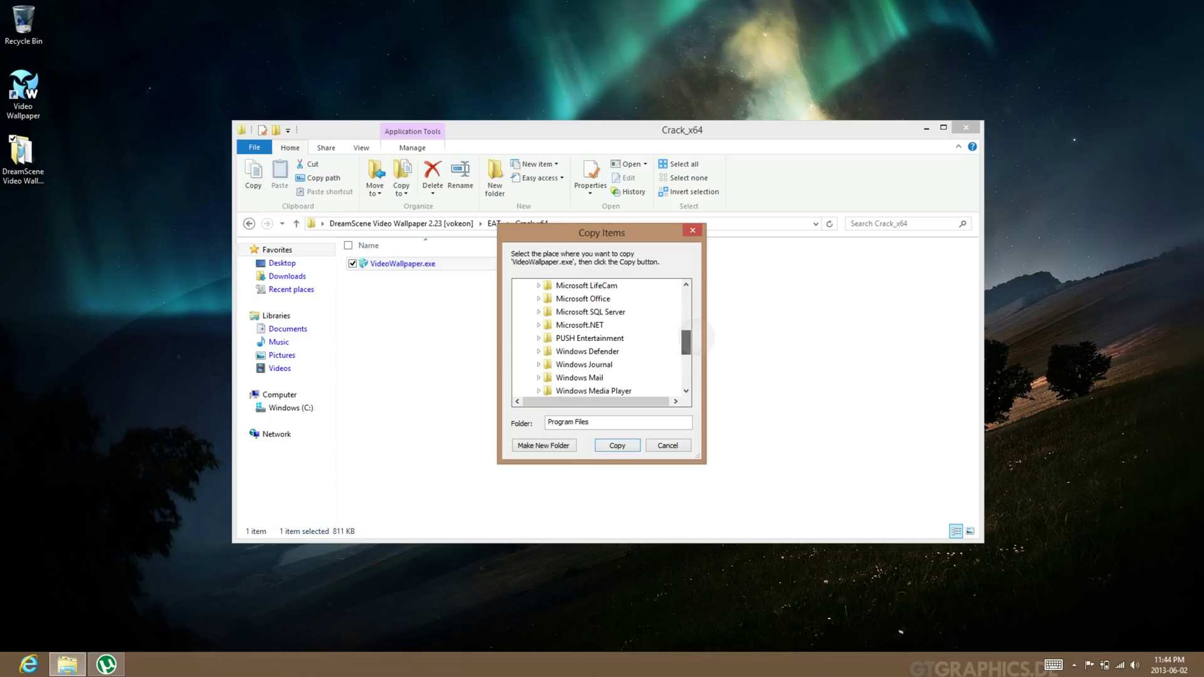
pyautogui.click(618, 342)
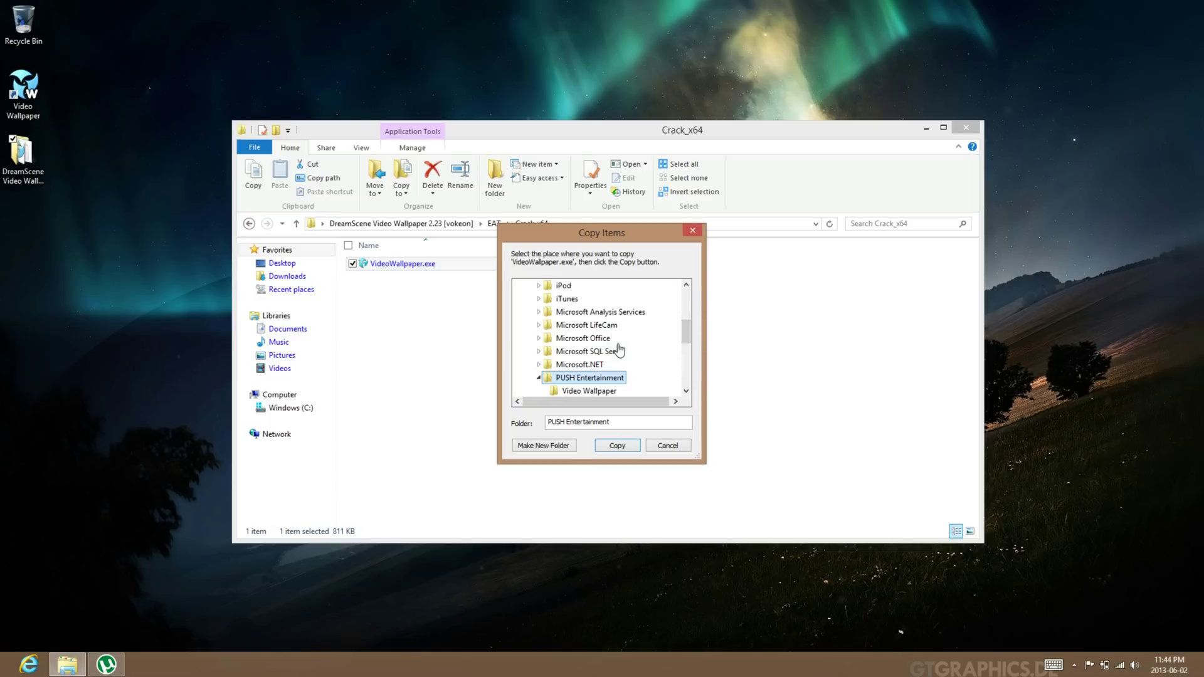
pyautogui.click(609, 389)
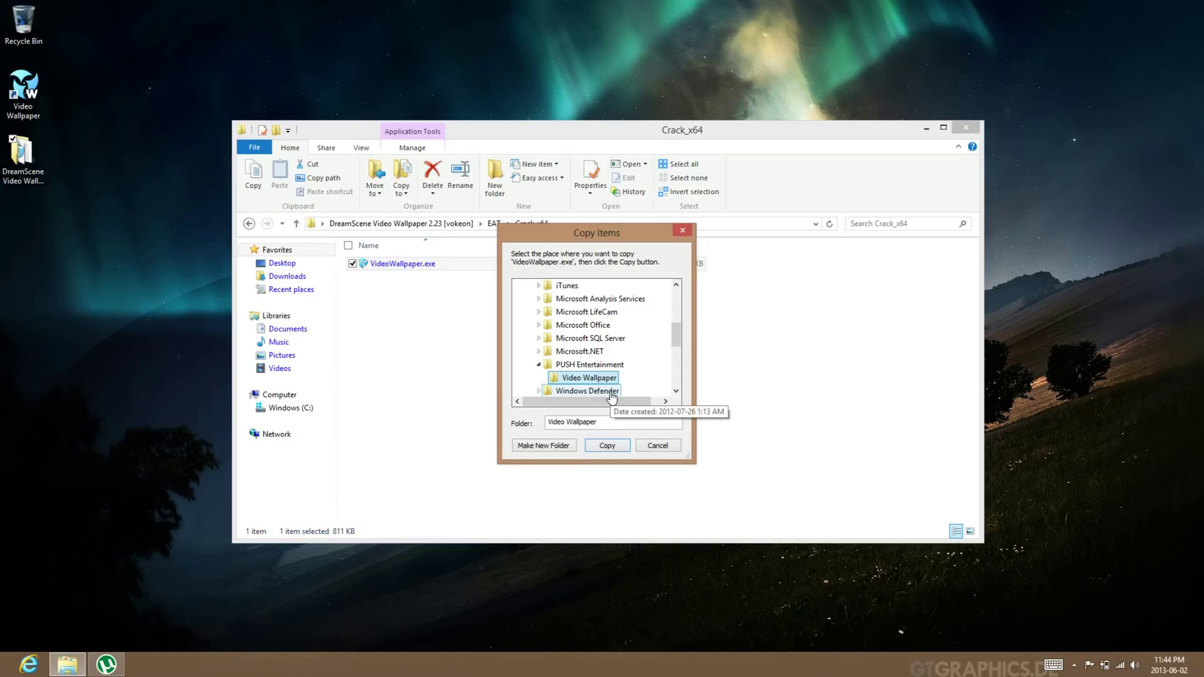
pyautogui.click(608, 443)
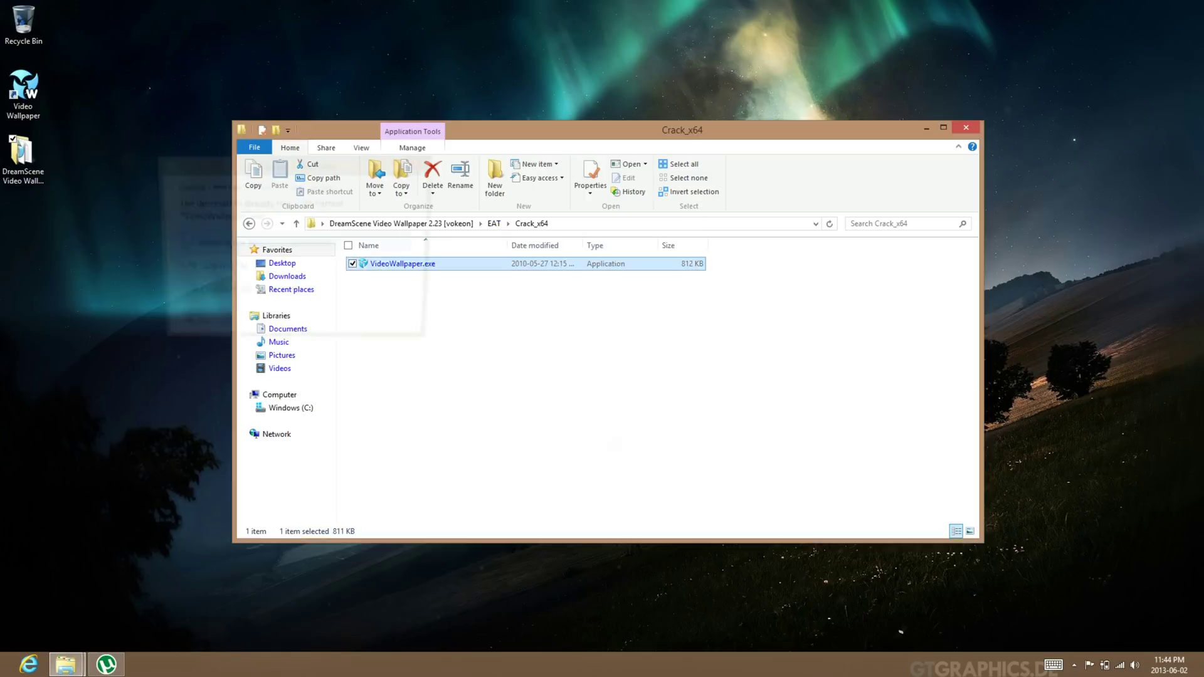
# - Replace the existing VideoWallpaper.exe, grant administrator permission for the copy and close the folder window
pyautogui.click(264, 244)
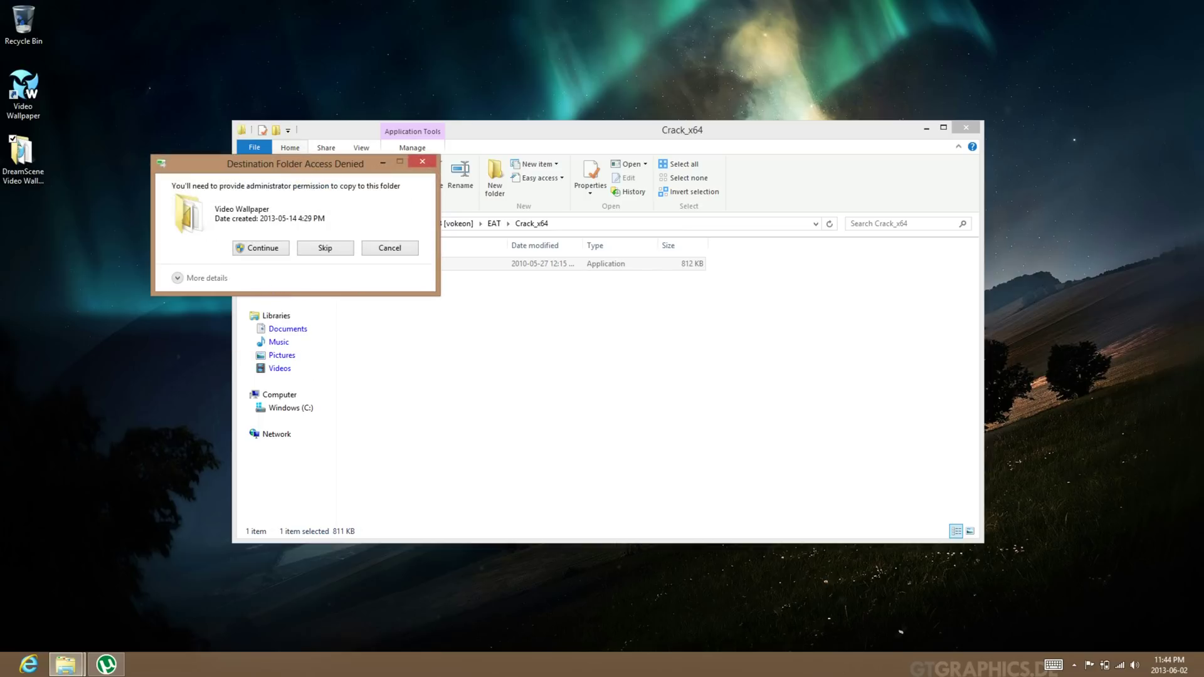
pyautogui.click(258, 249)
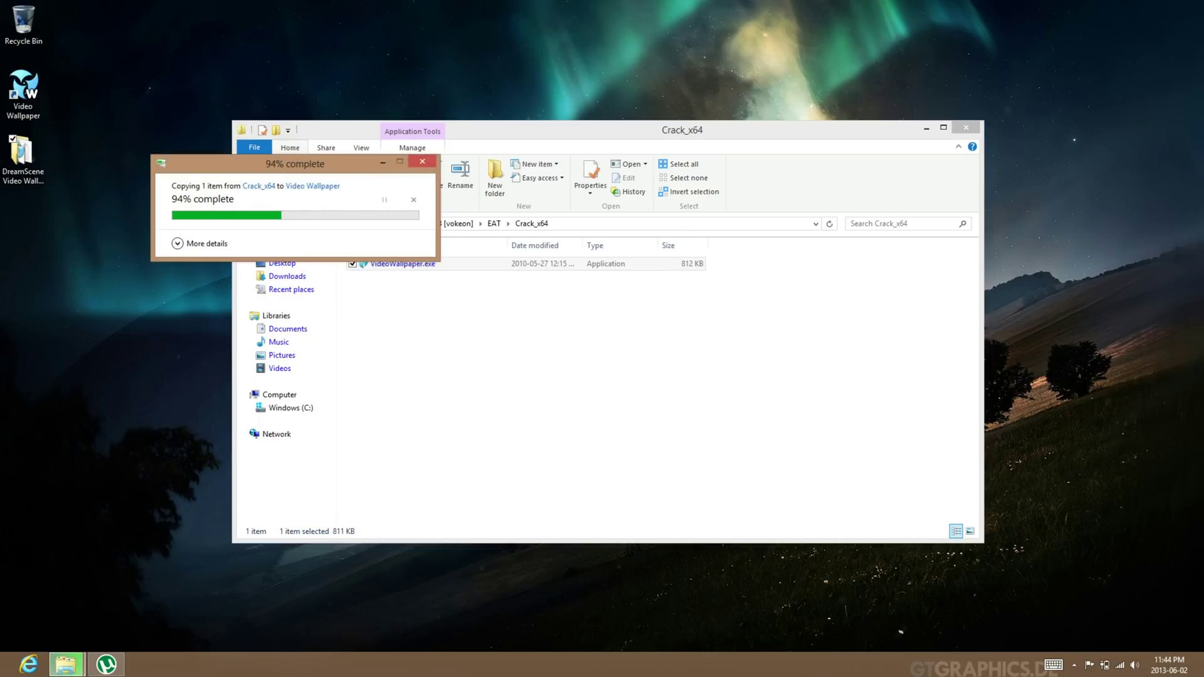
pyautogui.hotkey('alt', 'F4')
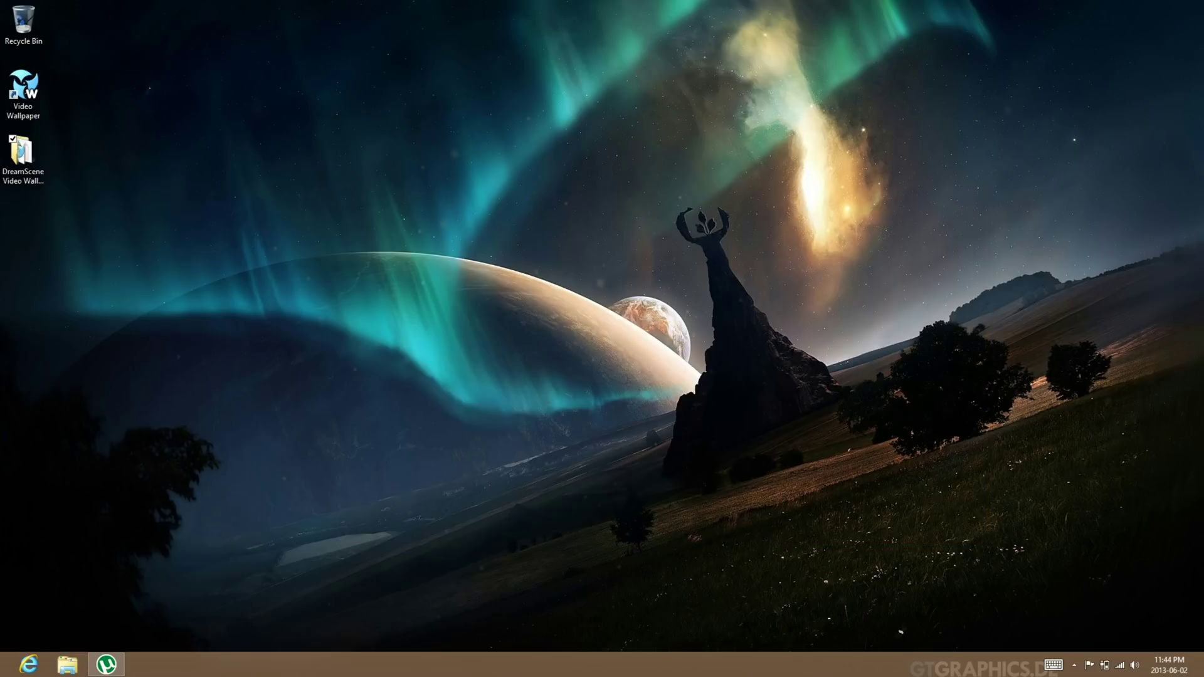
# - Launch Video Wallpaper from its desktop shortcut and start adding a folder of videos to the Default playlist
pyautogui.doubleClick(23, 94)
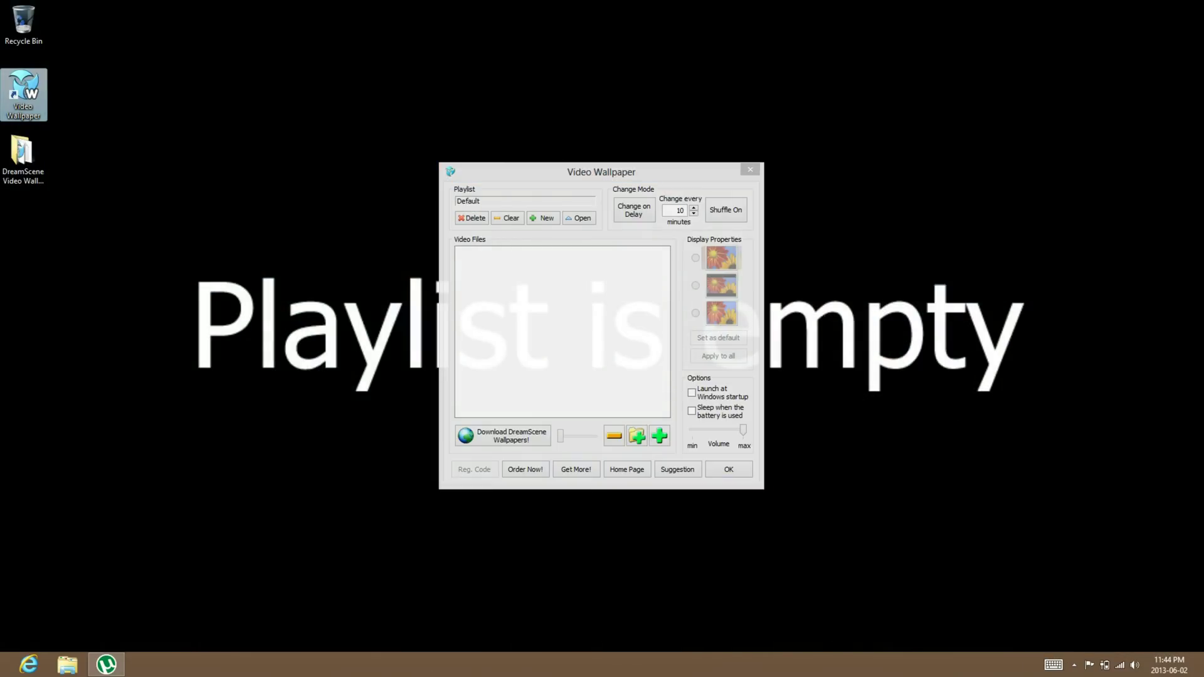
pyautogui.click(587, 328)
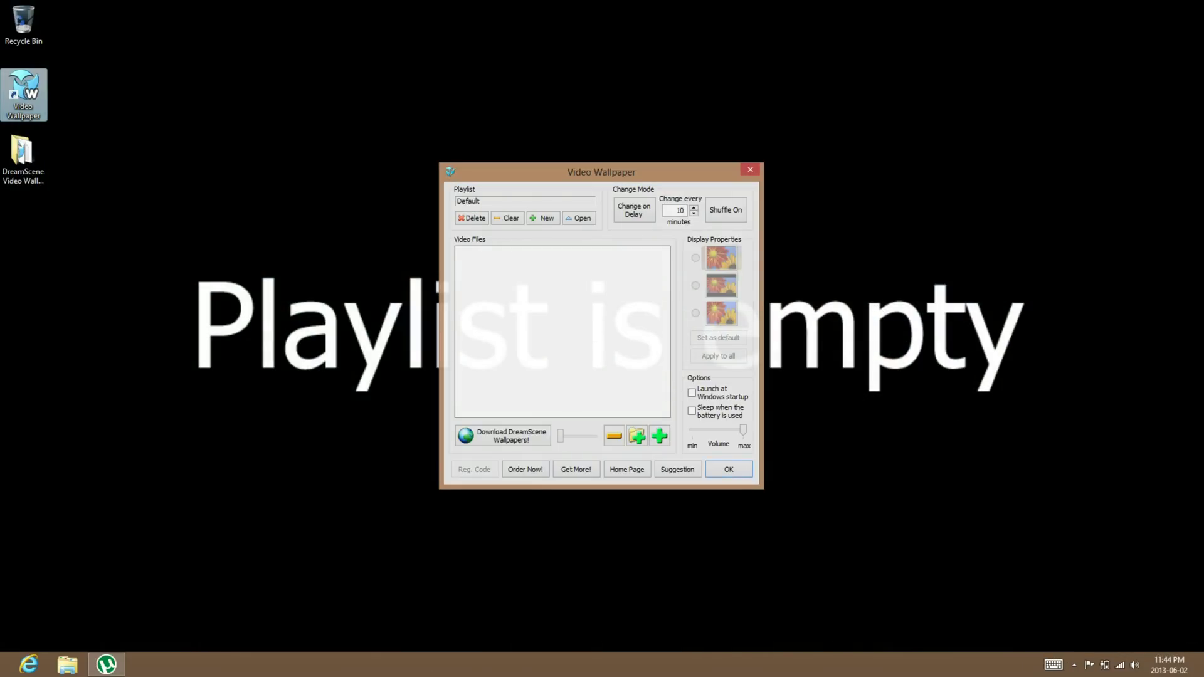
pyautogui.click(636, 436)
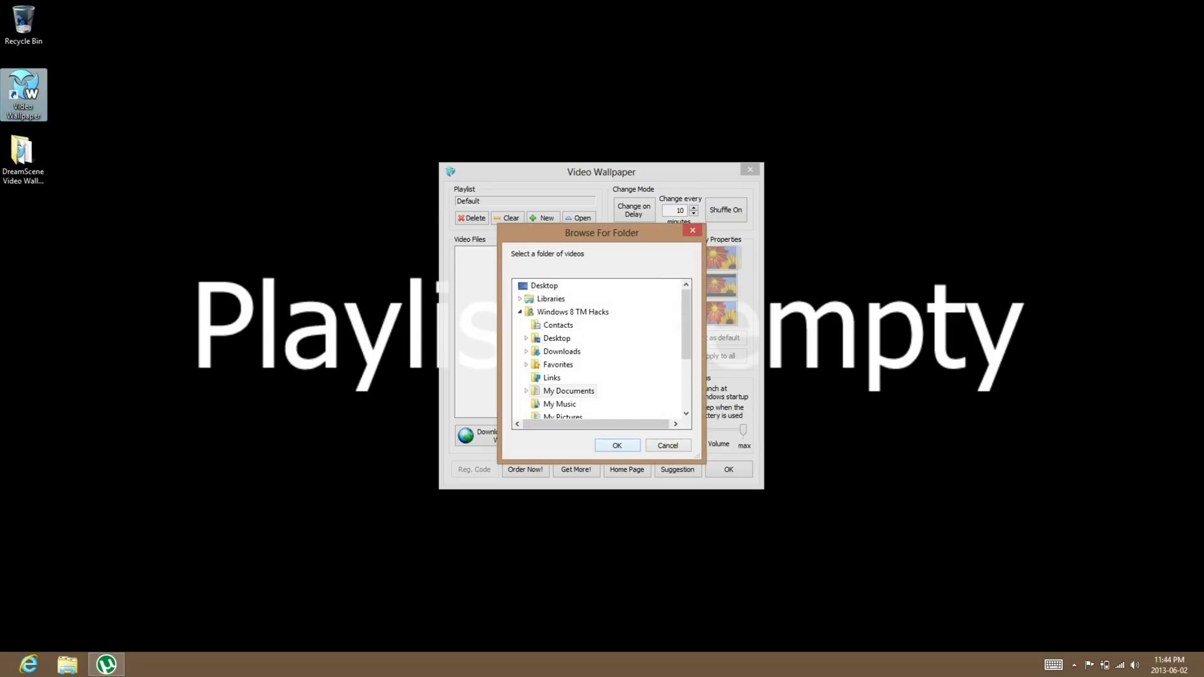
# - Try to browse to the personal user folder under Users on Windows (C:) as the folder of videos
pyautogui.moveTo(703, 358); pyautogui.dragTo(686, 359)
pyautogui.scroll(-1, 601, 352)
pyautogui.click(552, 390)
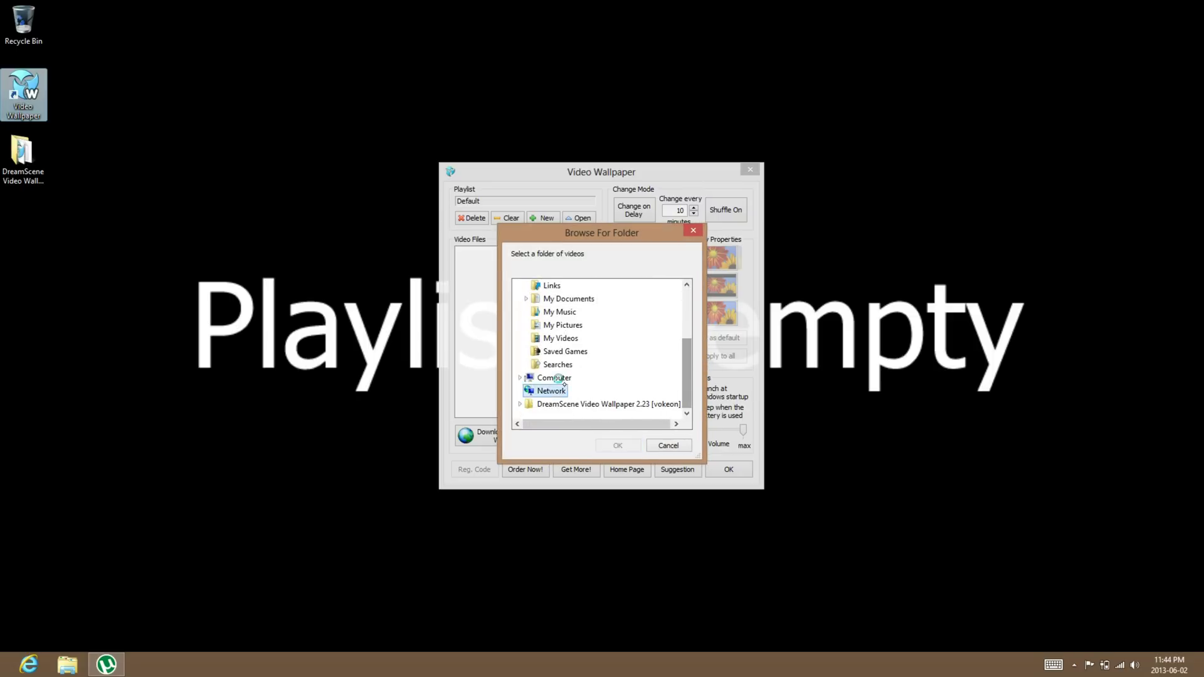
pyautogui.doubleClick(554, 378)
pyautogui.scroll(2, 560, 382)
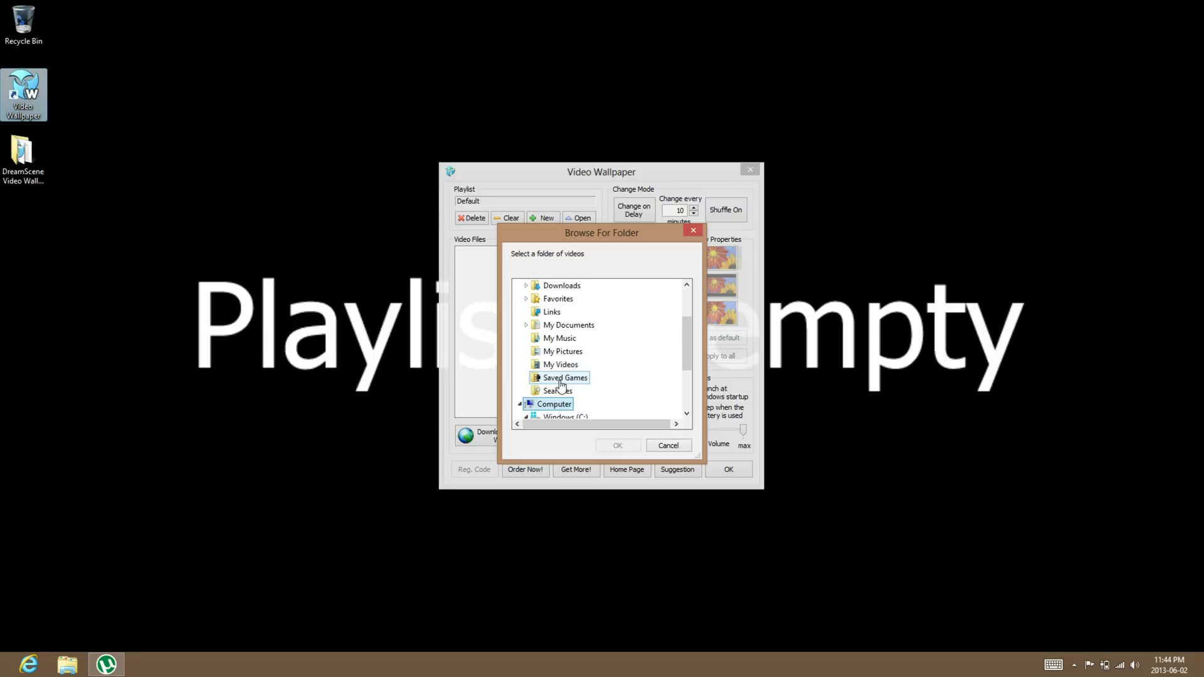
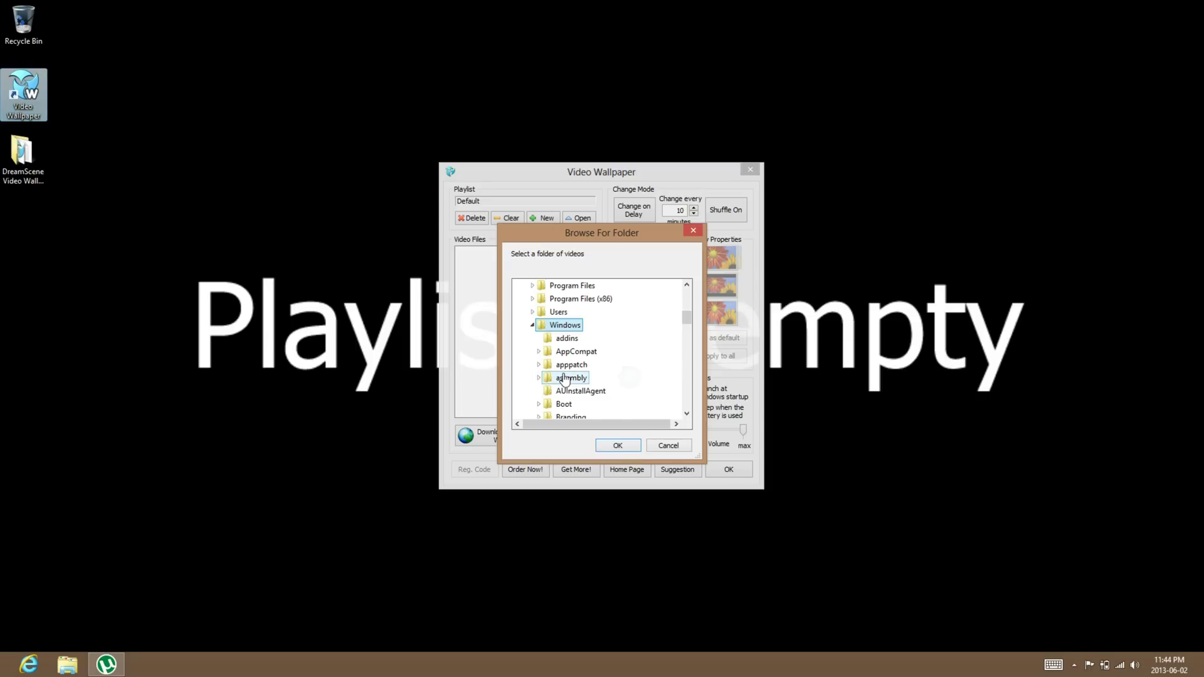
pyautogui.scroll(-8, 570, 310)
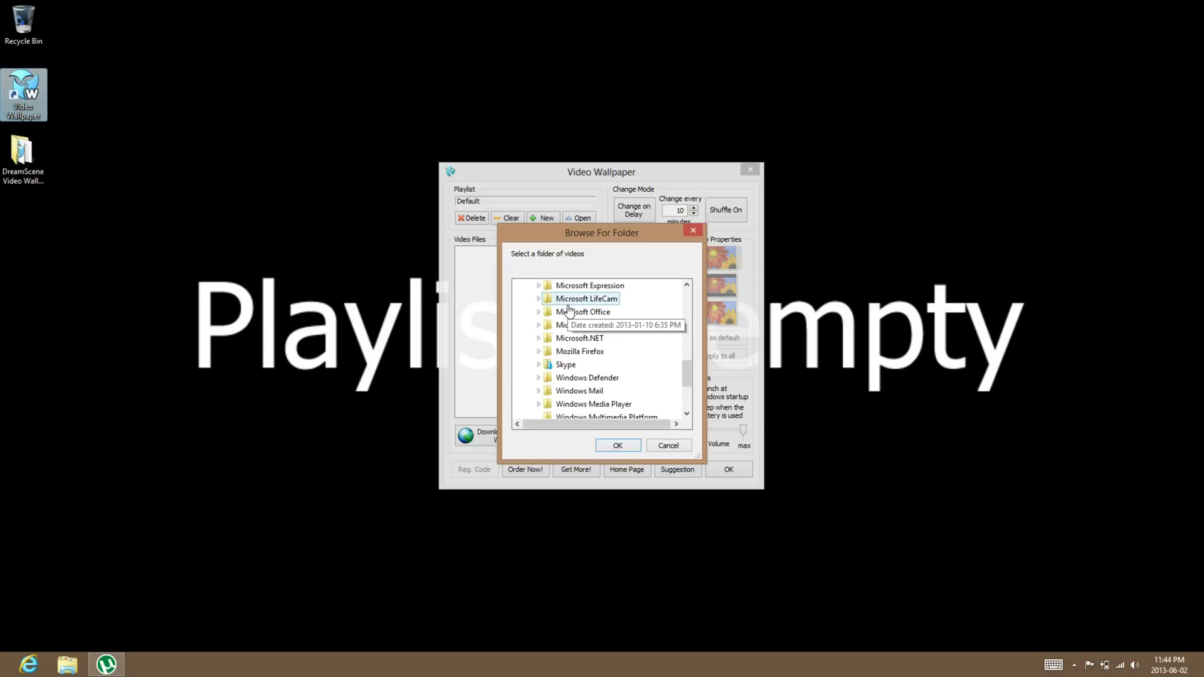
pyautogui.click(562, 365)
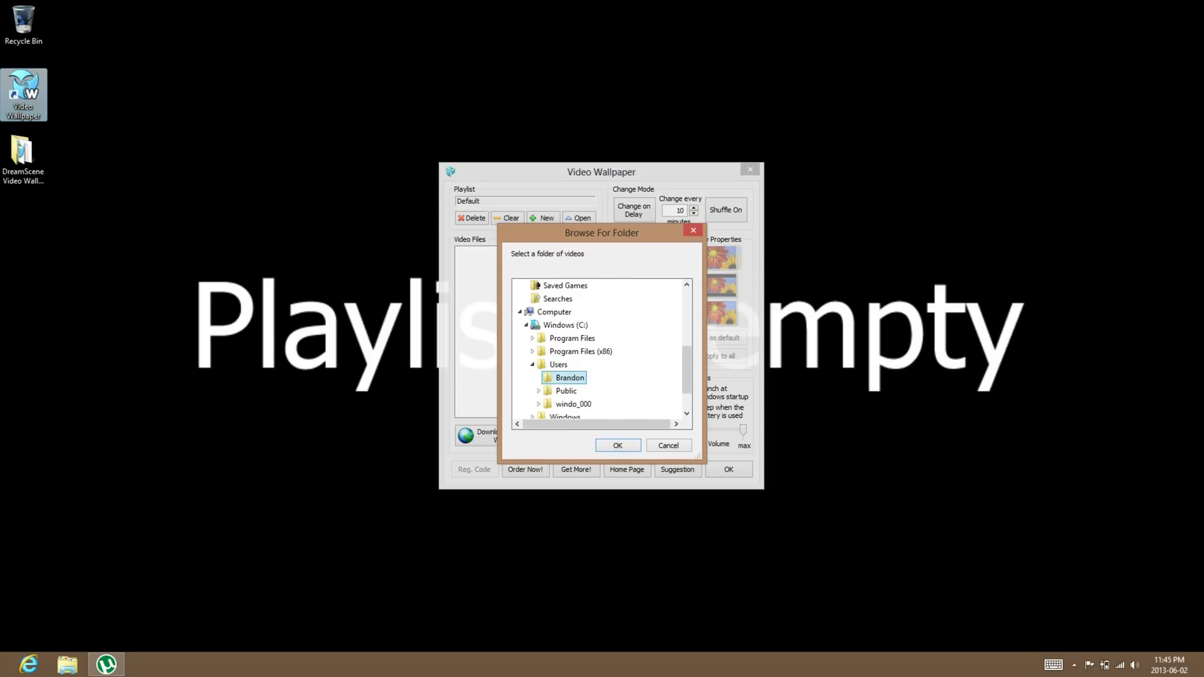
# - Switch to File Explorer and open the personal user folder under Users, granting permission to access it
pyautogui.click(68, 664)
pyautogui.doubleClick(384, 264)
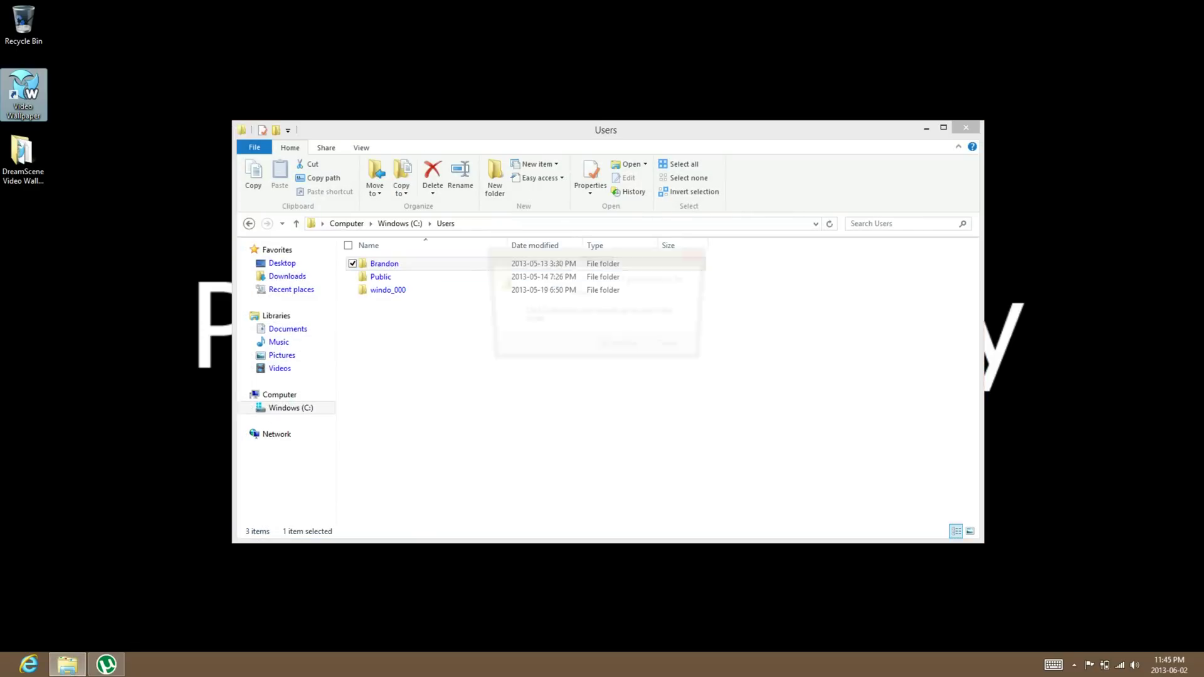
pyautogui.click(616, 350)
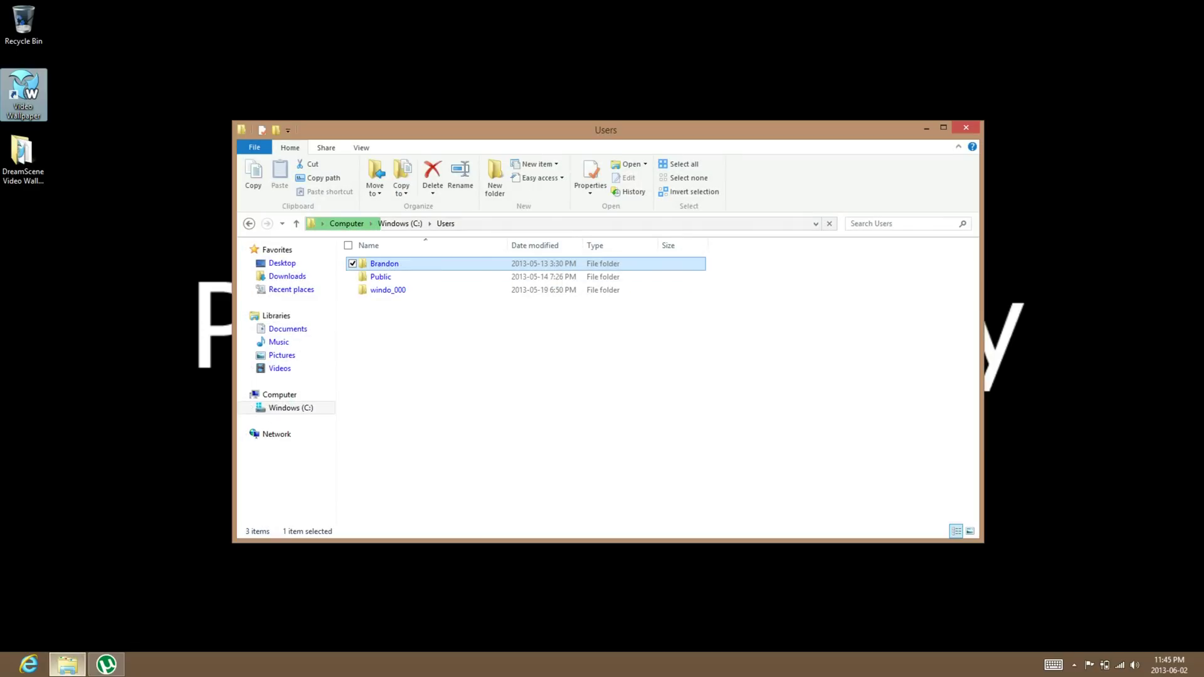
pyautogui.click(1074, 665)
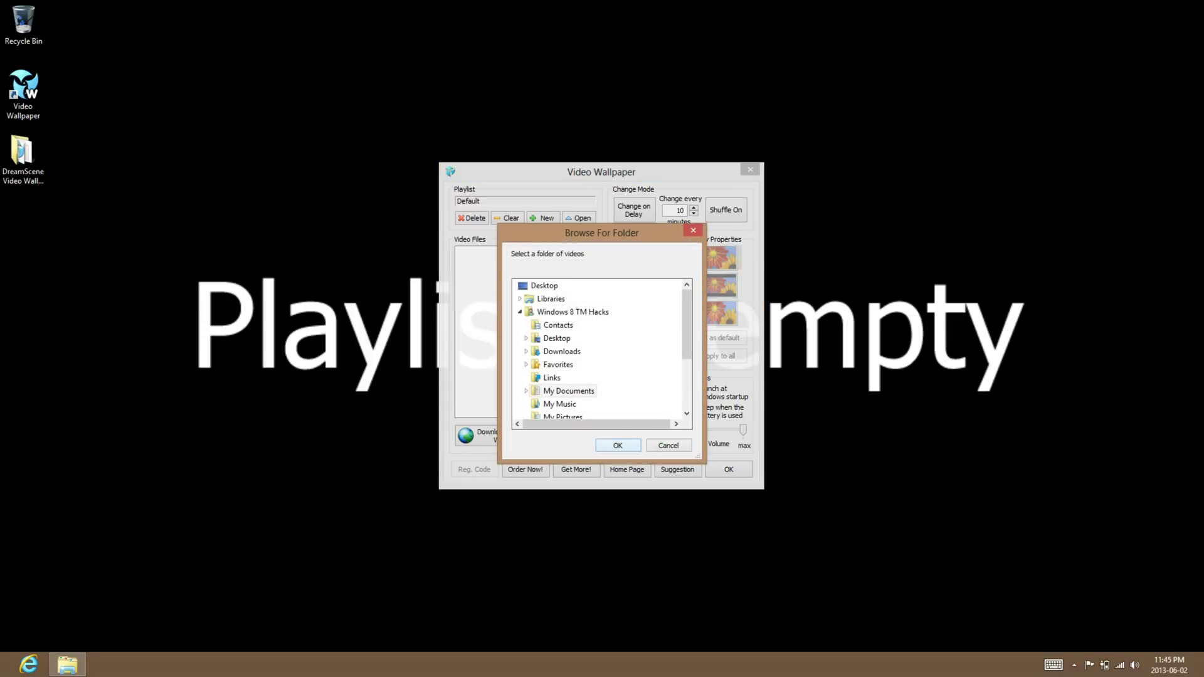
# - Add the videos from the Dream Scene folder, inside My Videos of the personal user folder on Windows (C:), to the Default playlist
pyautogui.scroll(-1, 687, 332)
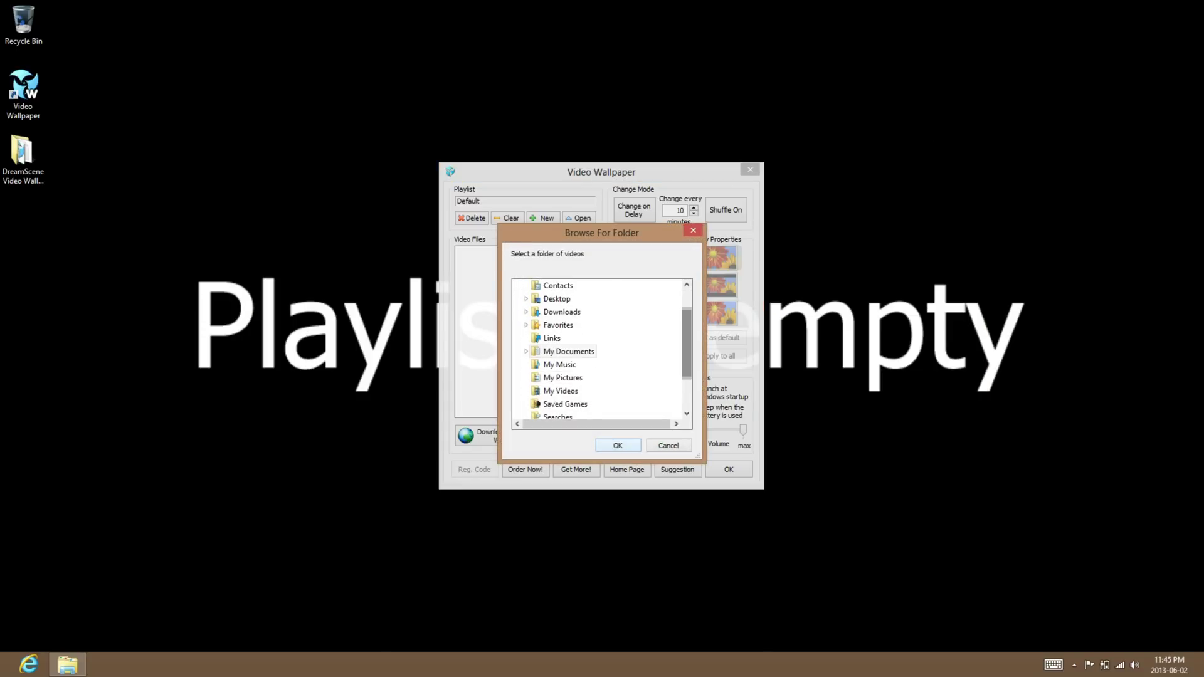
pyautogui.scroll(-2, 599, 348)
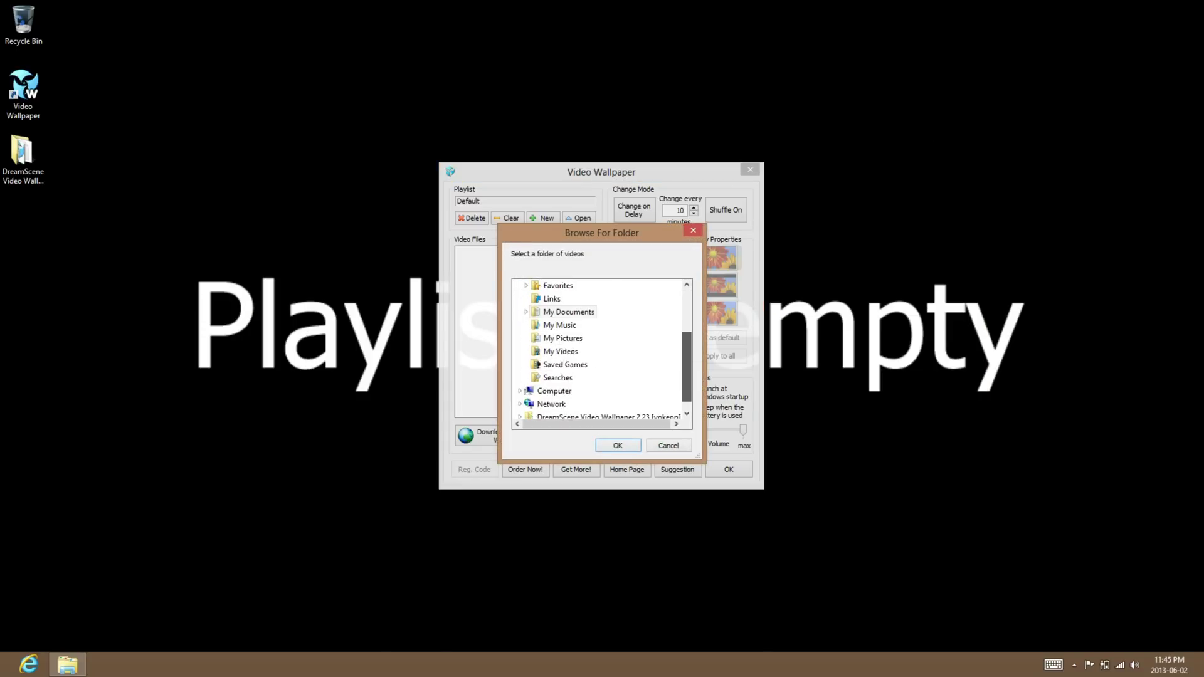
pyautogui.click(571, 379)
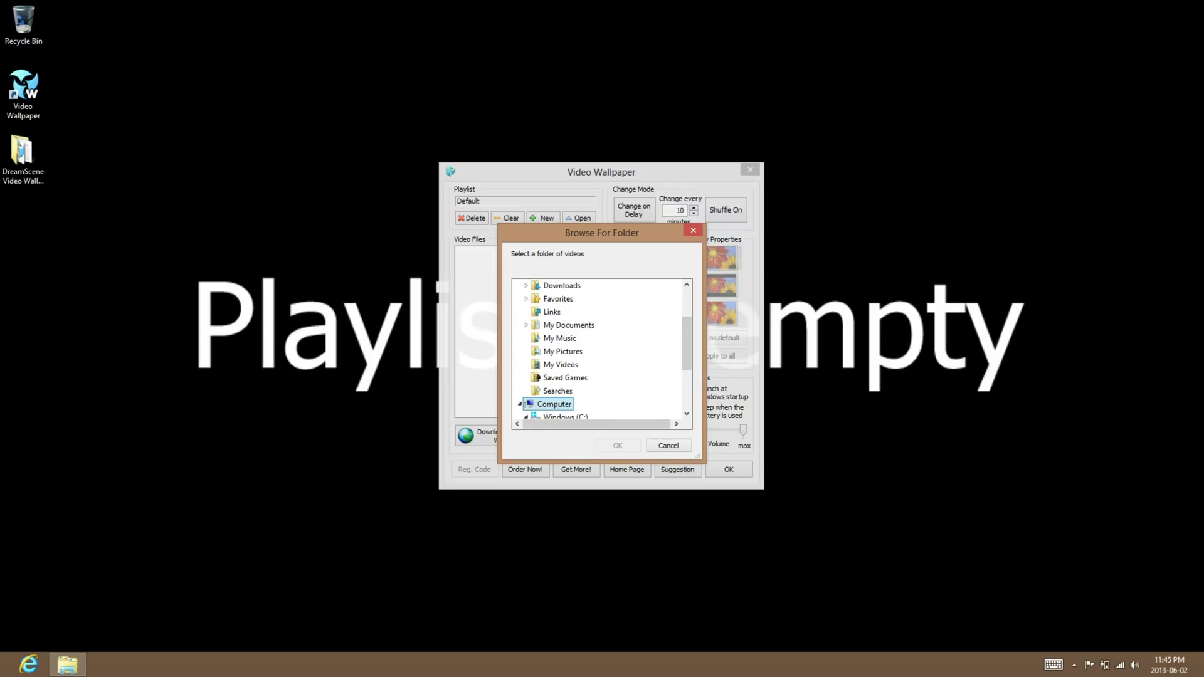
pyautogui.click(559, 391)
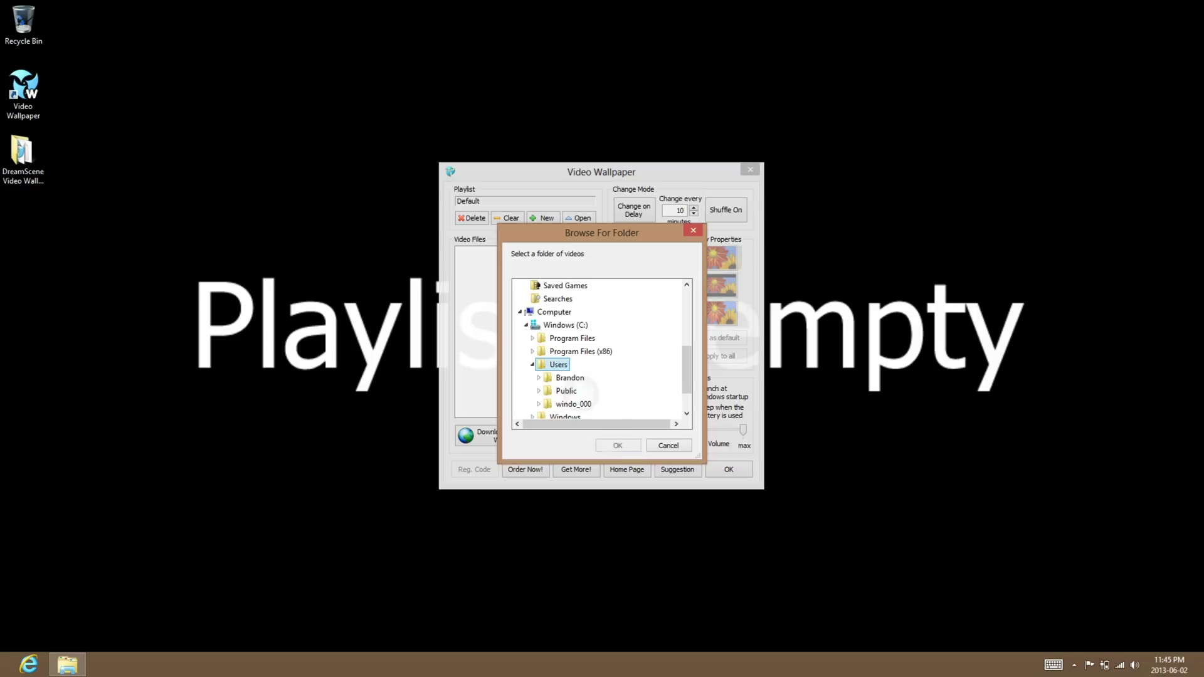
pyautogui.click(586, 380)
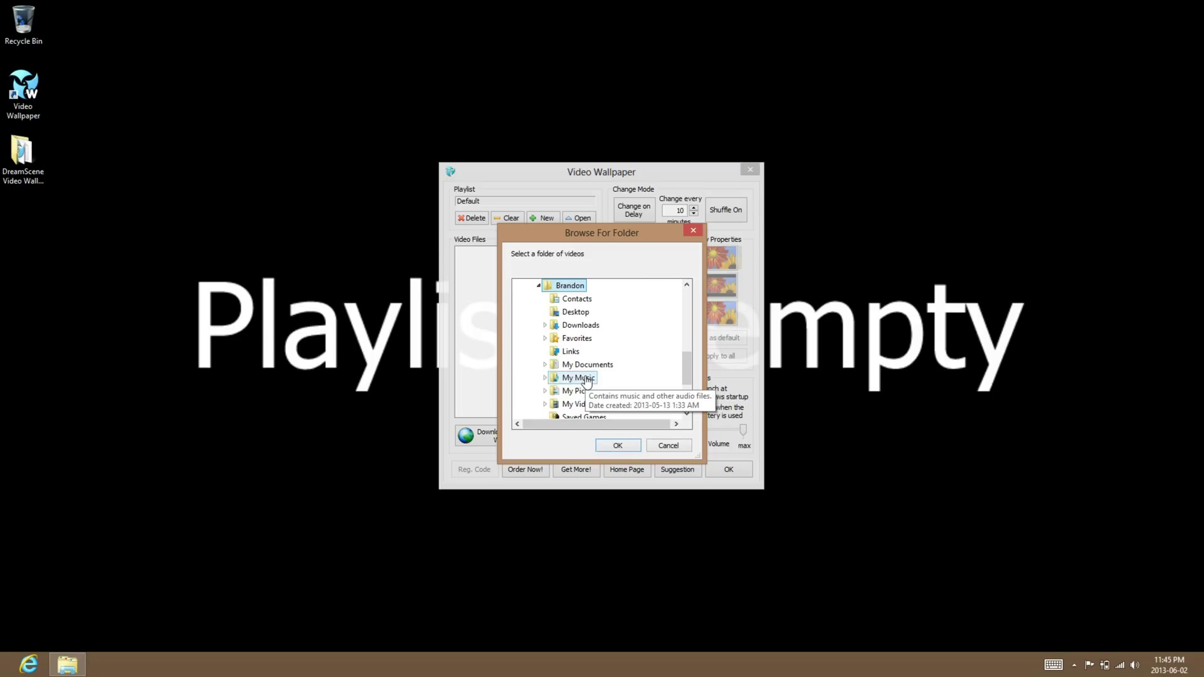
pyautogui.click(573, 404)
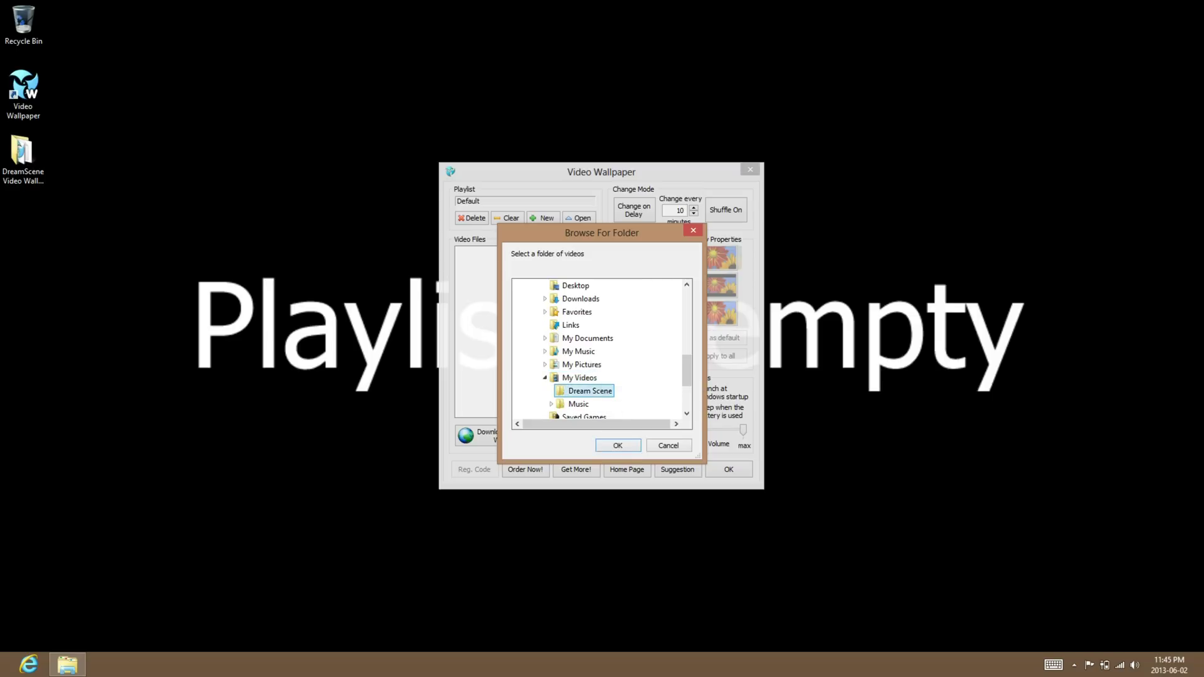
pyautogui.click(617, 445)
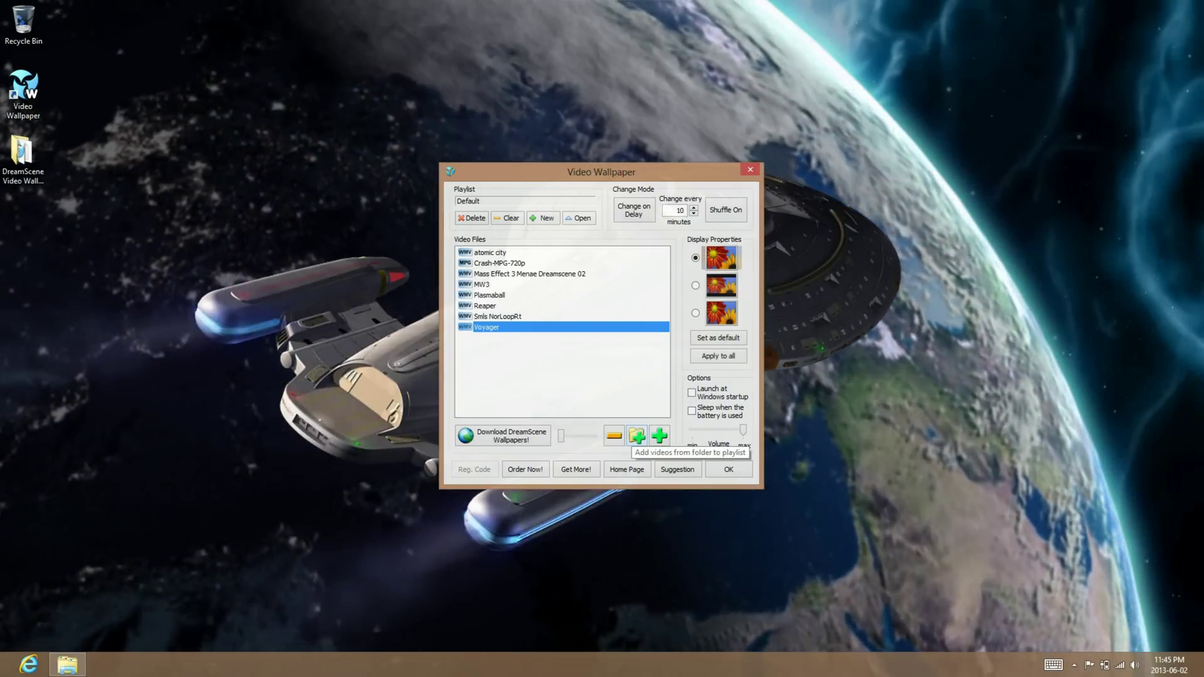
# - Try the Reaper and Plasmaball videos as wallpaper and leave Reaper playing
pyautogui.click(485, 305)
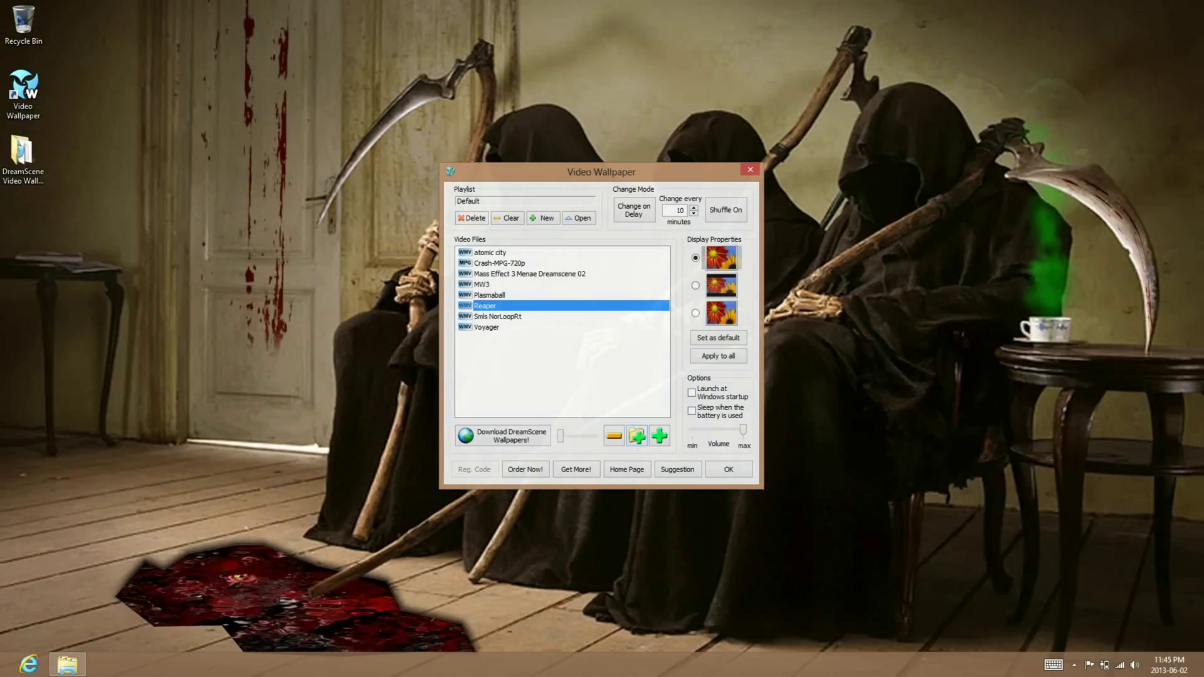
pyautogui.click(489, 295)
pyautogui.click(485, 305)
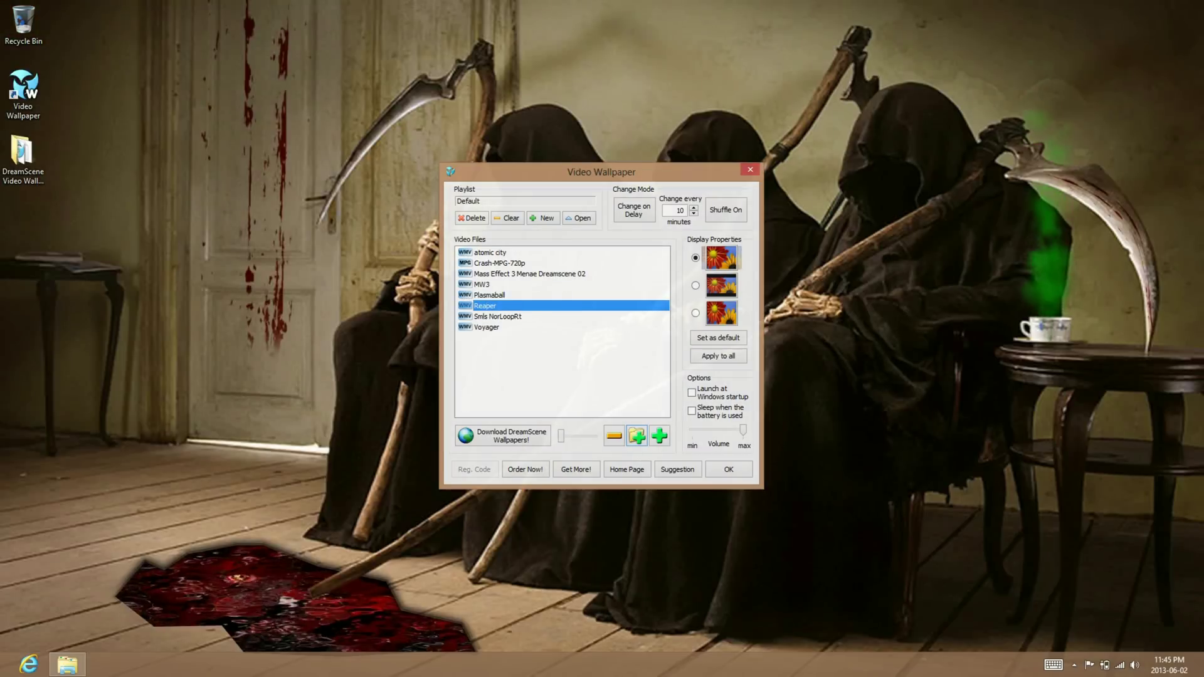
pyautogui.press('Escape')
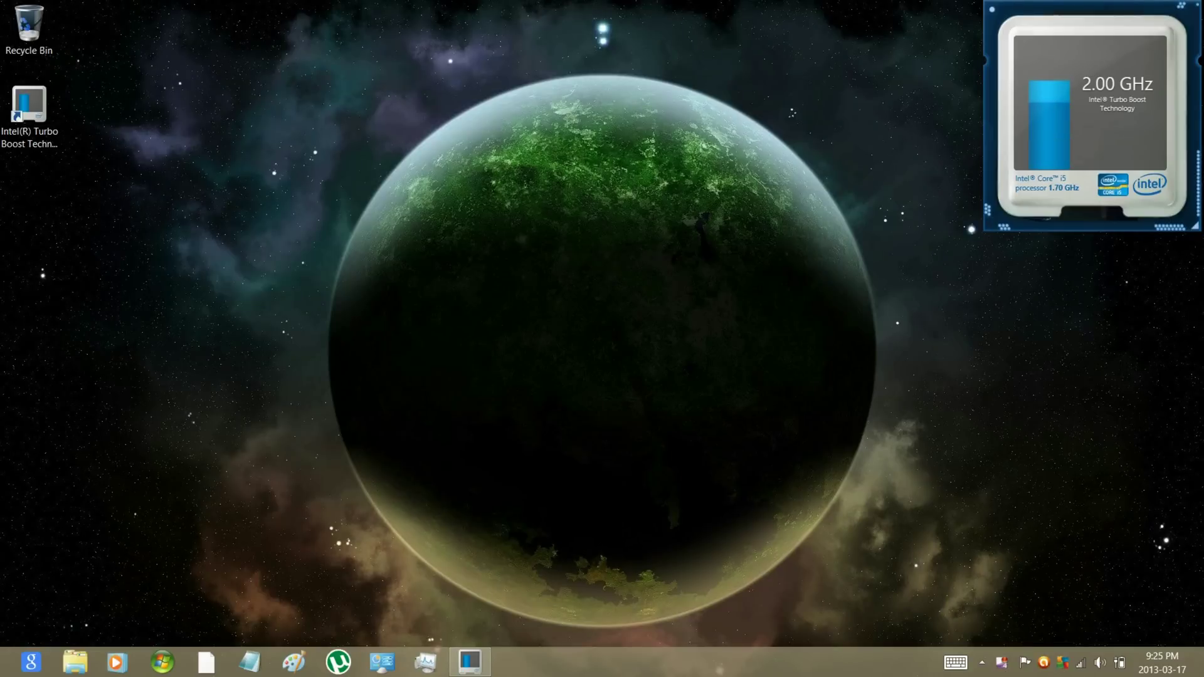
# - Switch to the Windows8TMHacks YouTube channel's Discussion page and write the comment "Hey can you upload a video on how to"
pyautogui.press('super+Tab')
pyautogui.click(377, 317)
pyautogui.click(439, 369)
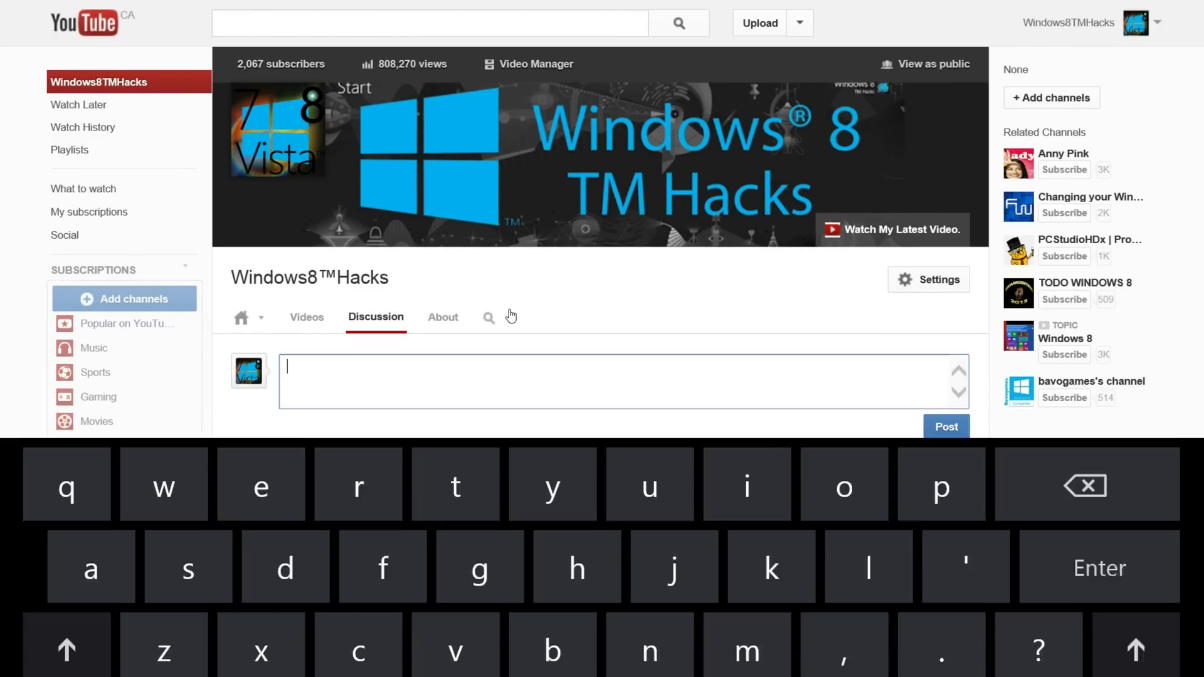
pyautogui.write('Hey can you ipload a video on how to')
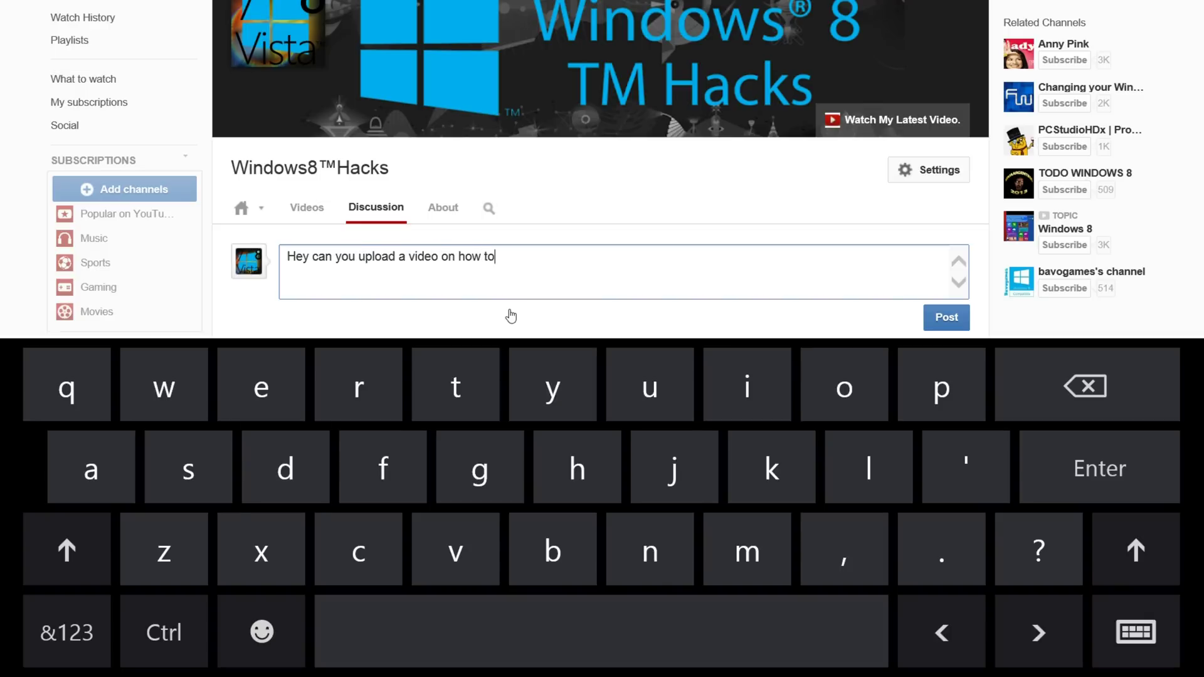